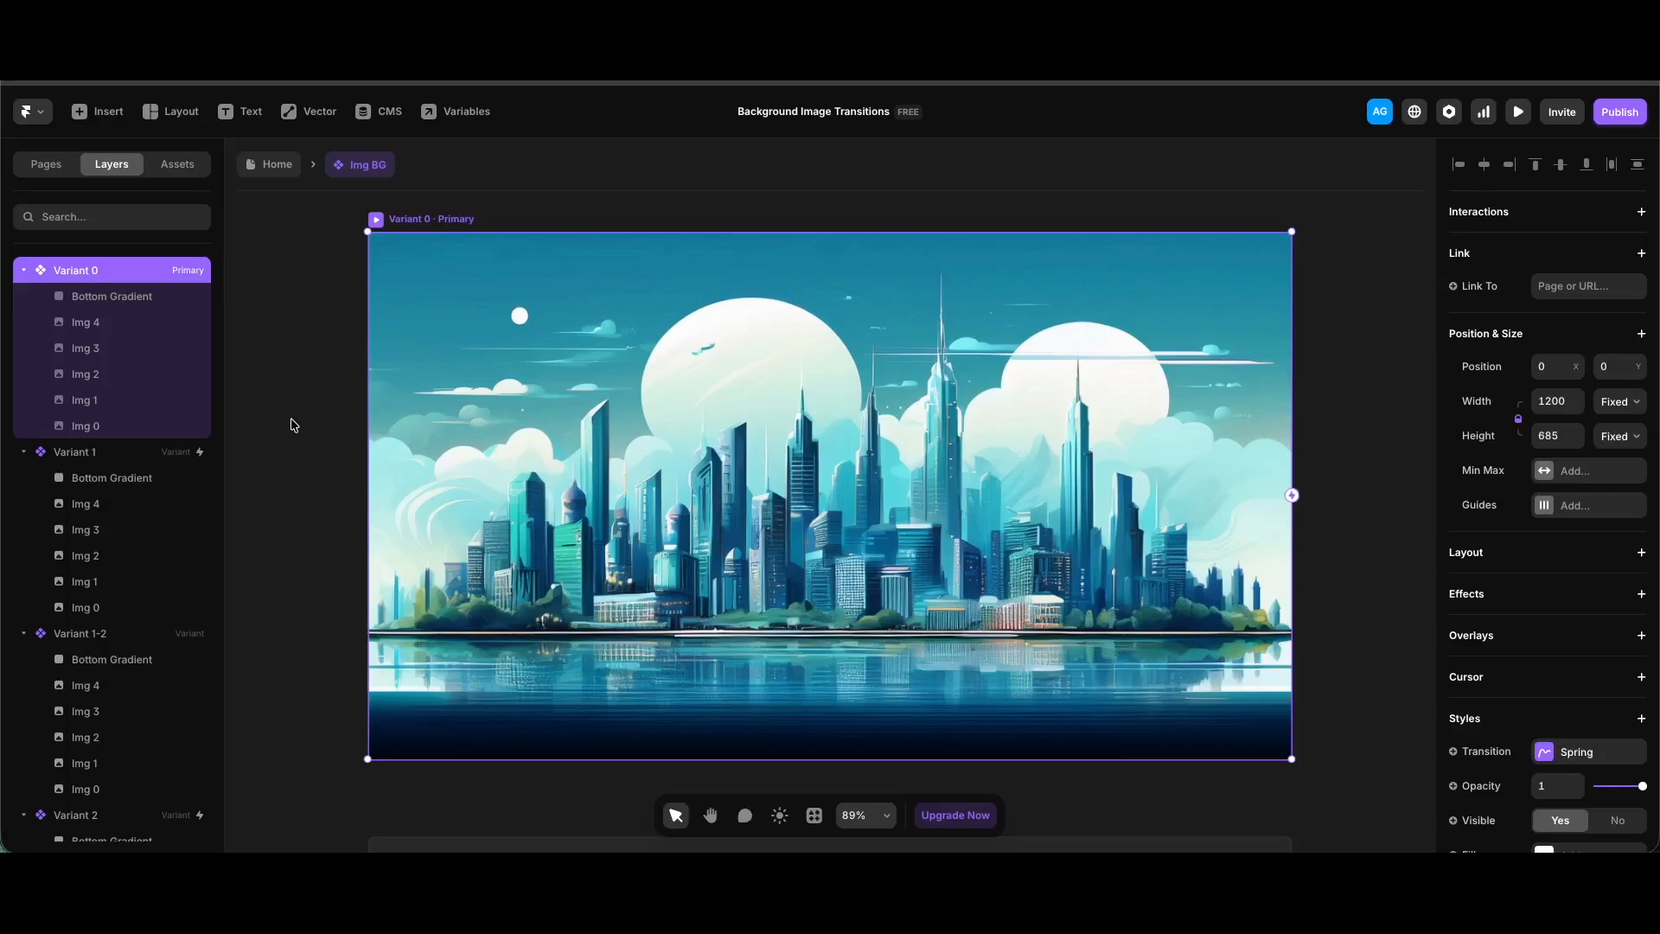
- Examine the stacked image layers and the Bottom Gradient layer of Variant 0 in the Img BG component
click(152, 426)
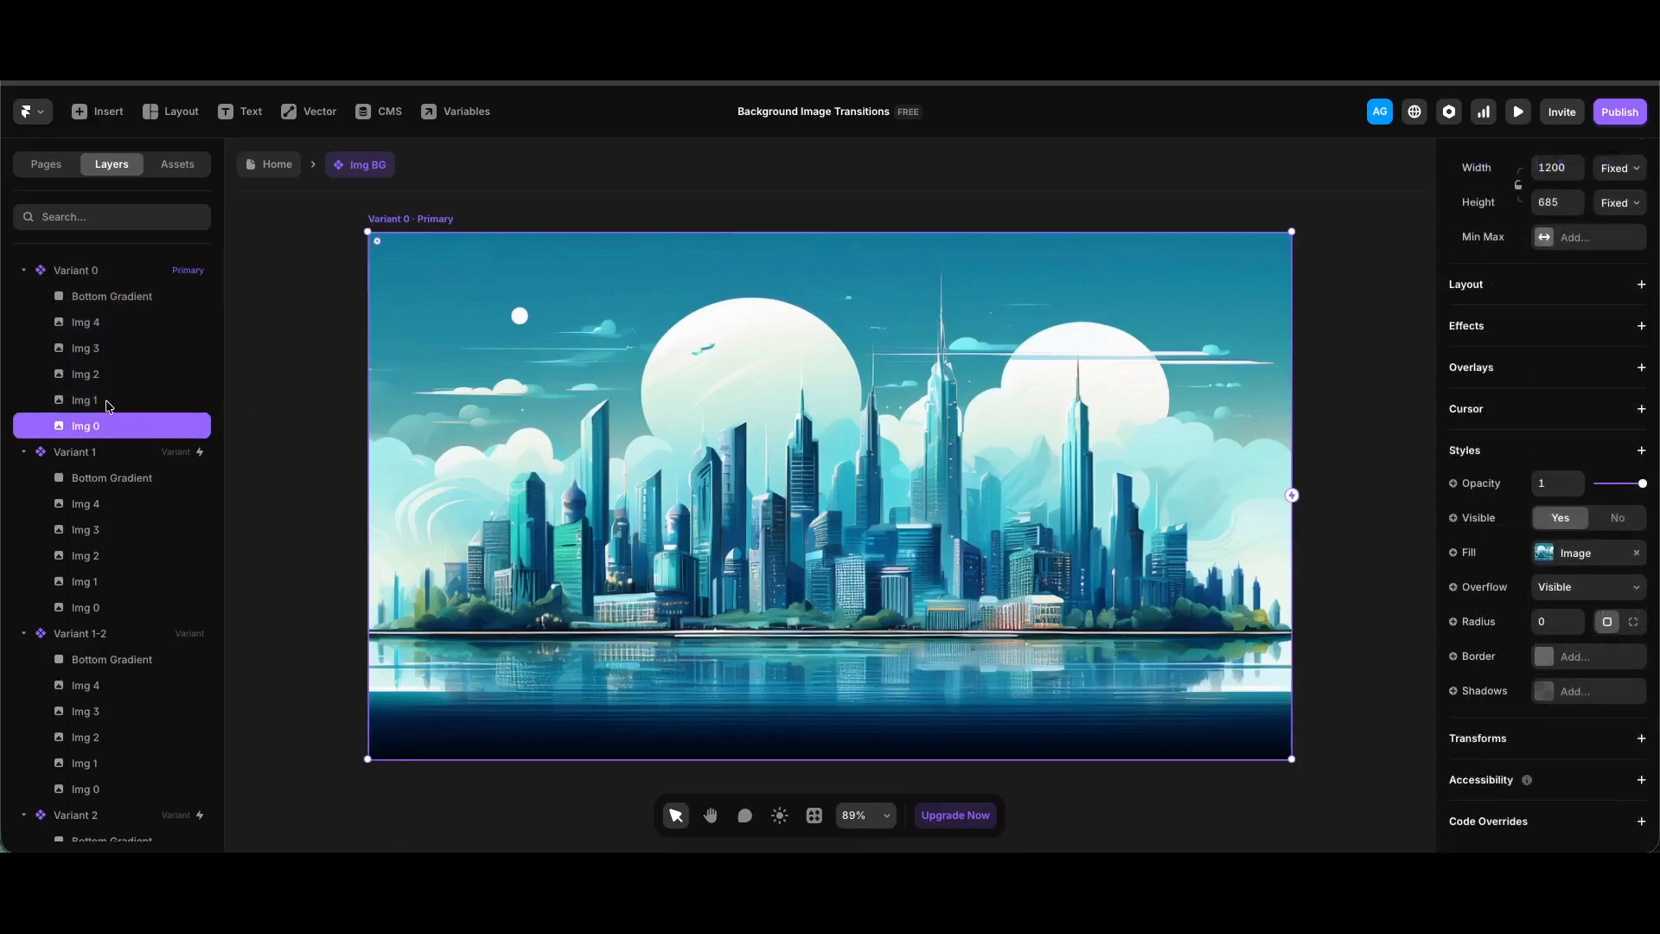
click(106, 402)
shift+click(108, 331)
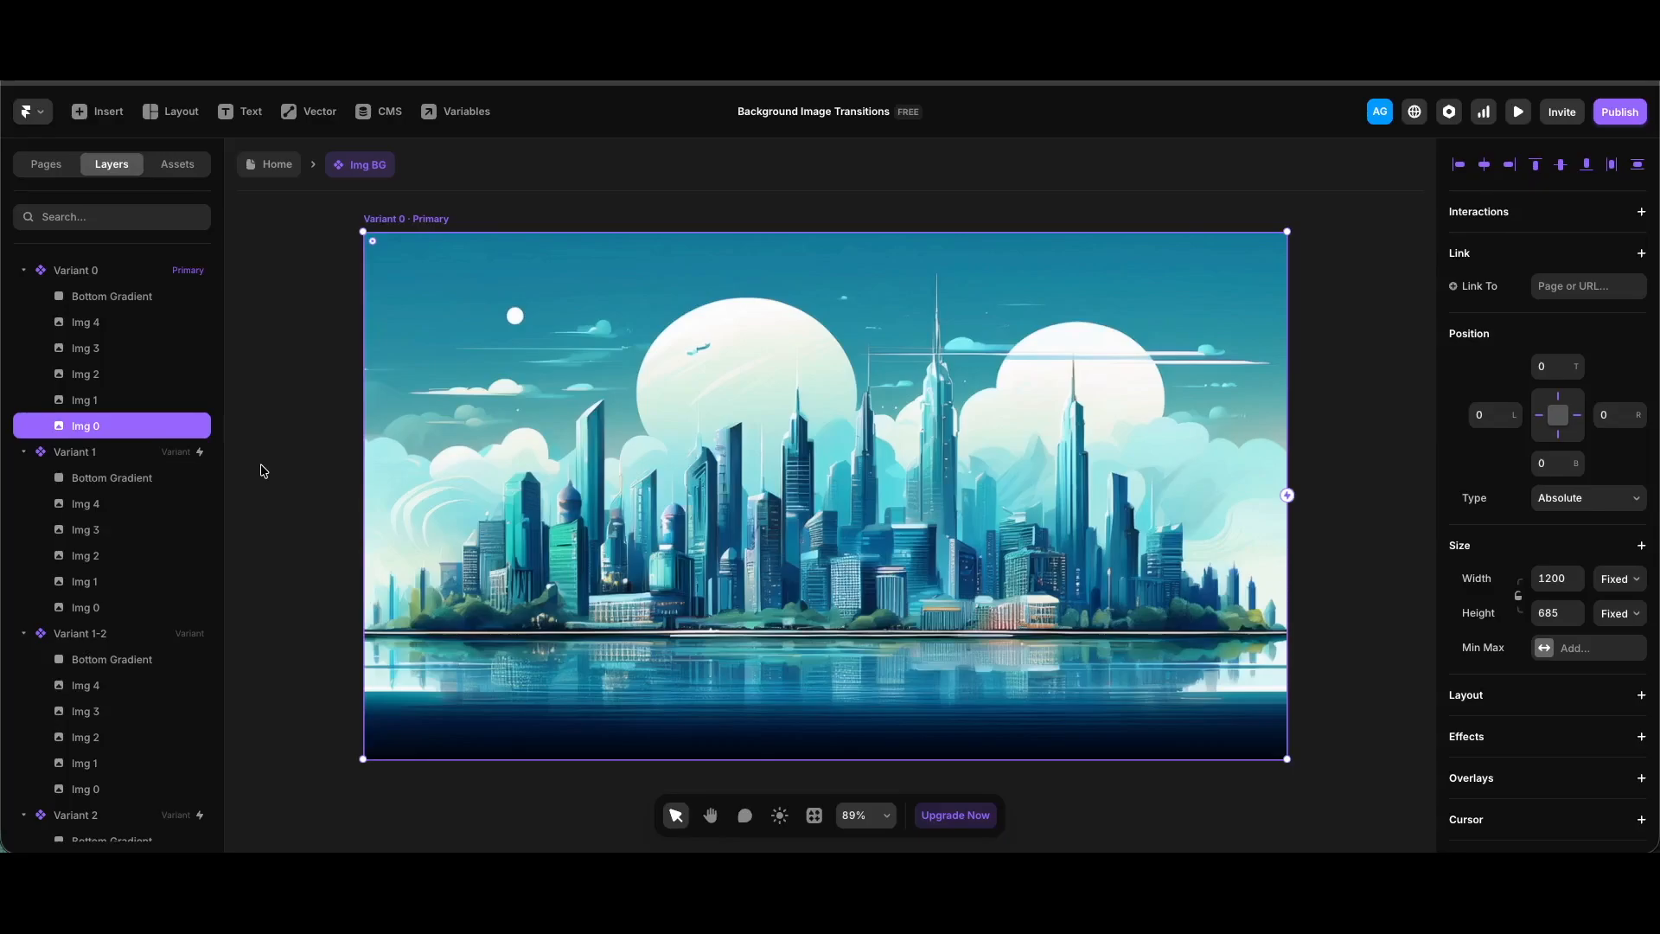
click(143, 297)
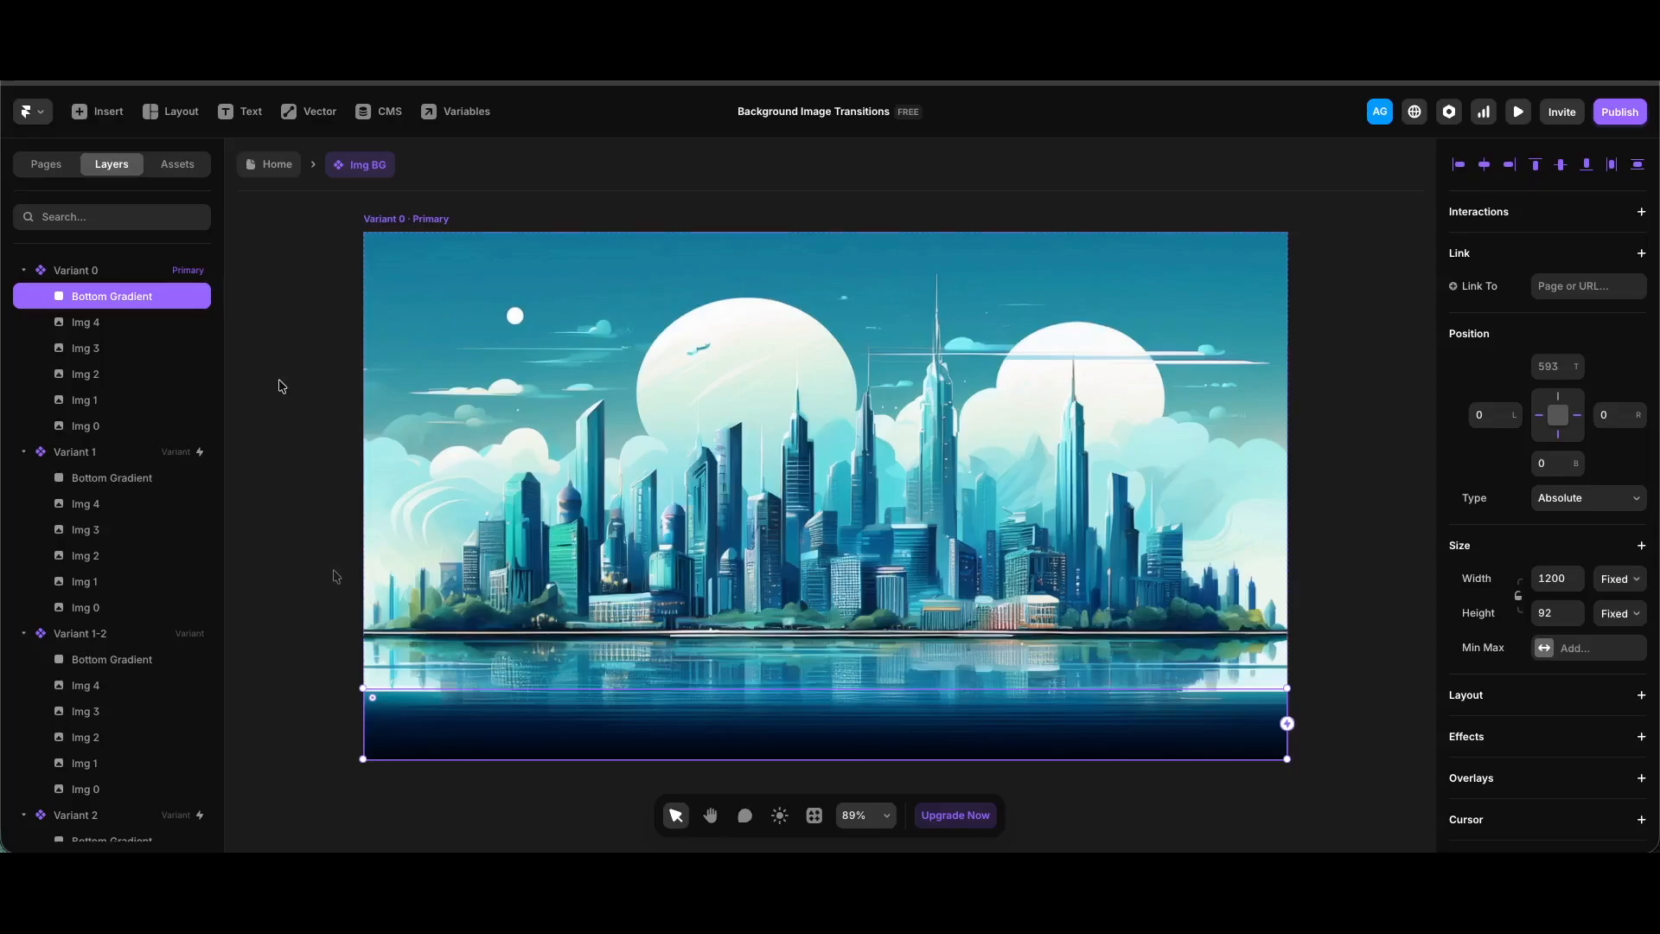
scroll(744, 584, down, 1)
scroll(745, 591, down, 8)
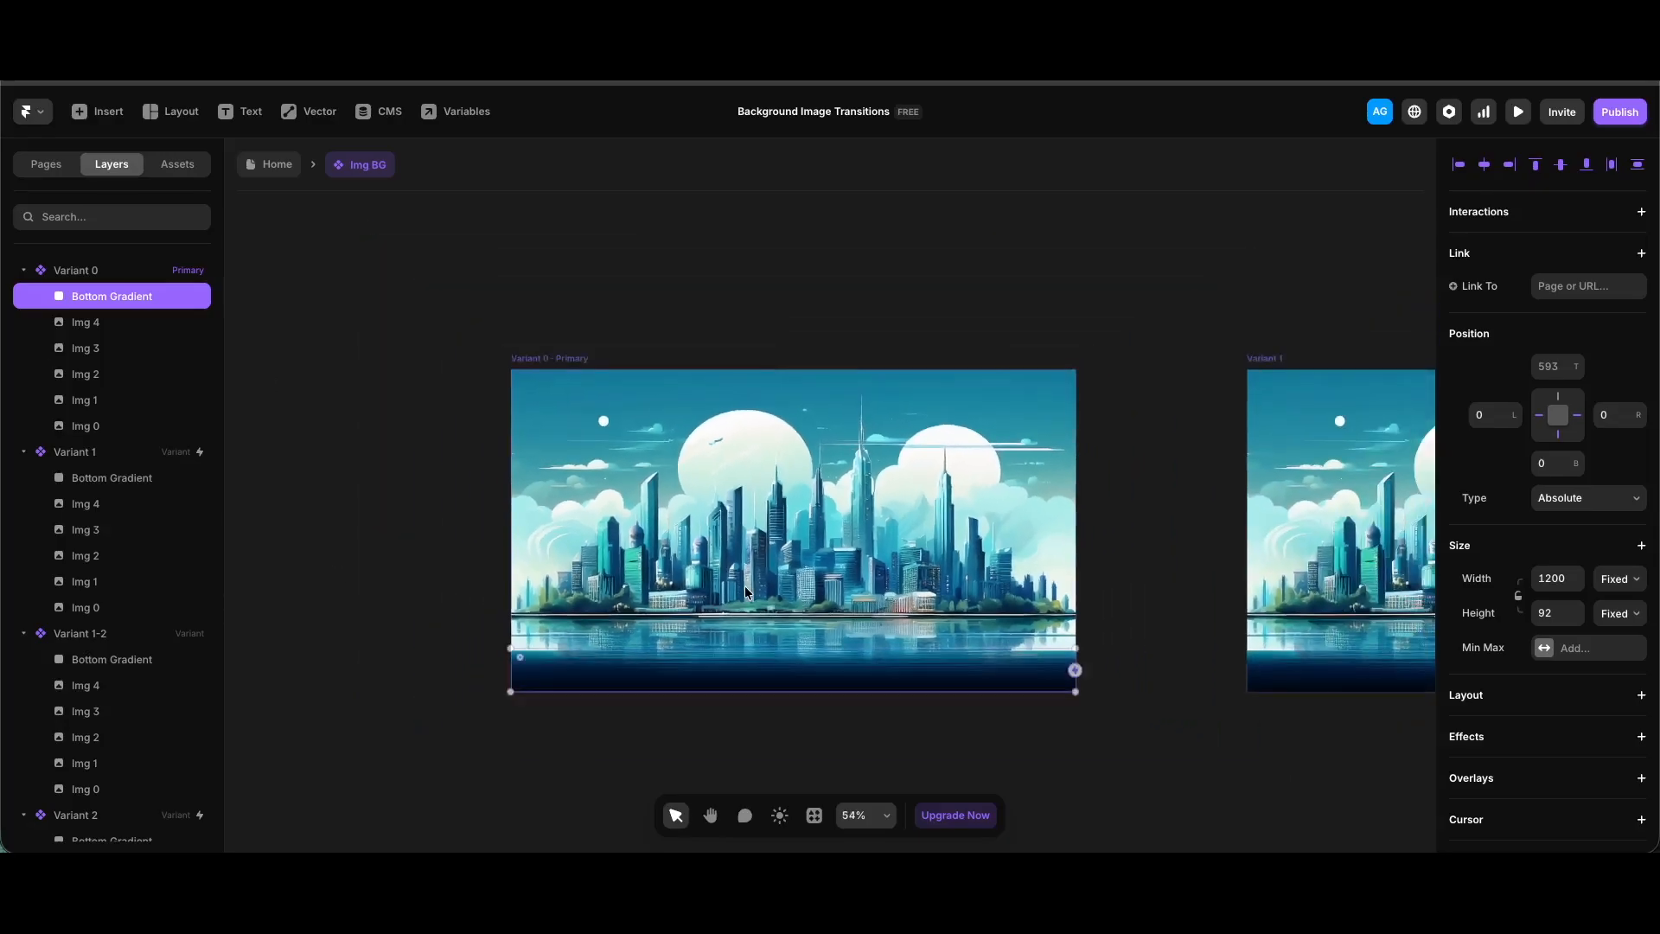
- Review Variant 1's Appear interaction settings and compare the opacity of Img 1 in Variant 1 and Variant 1-2
click(553, 249)
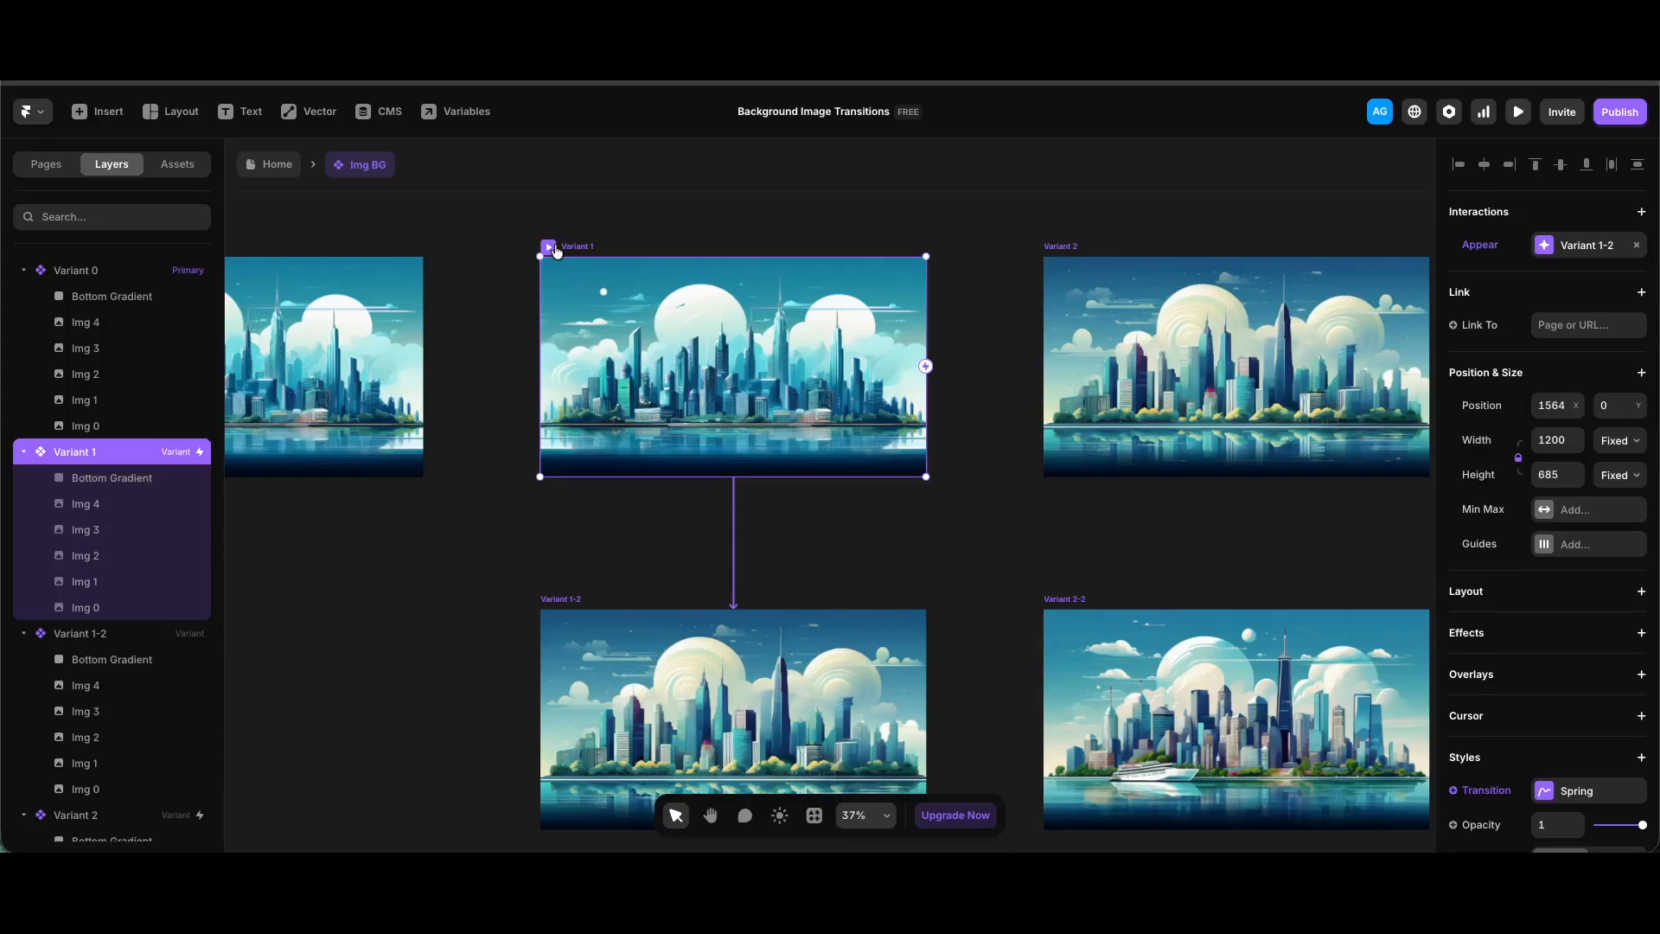
click(1570, 247)
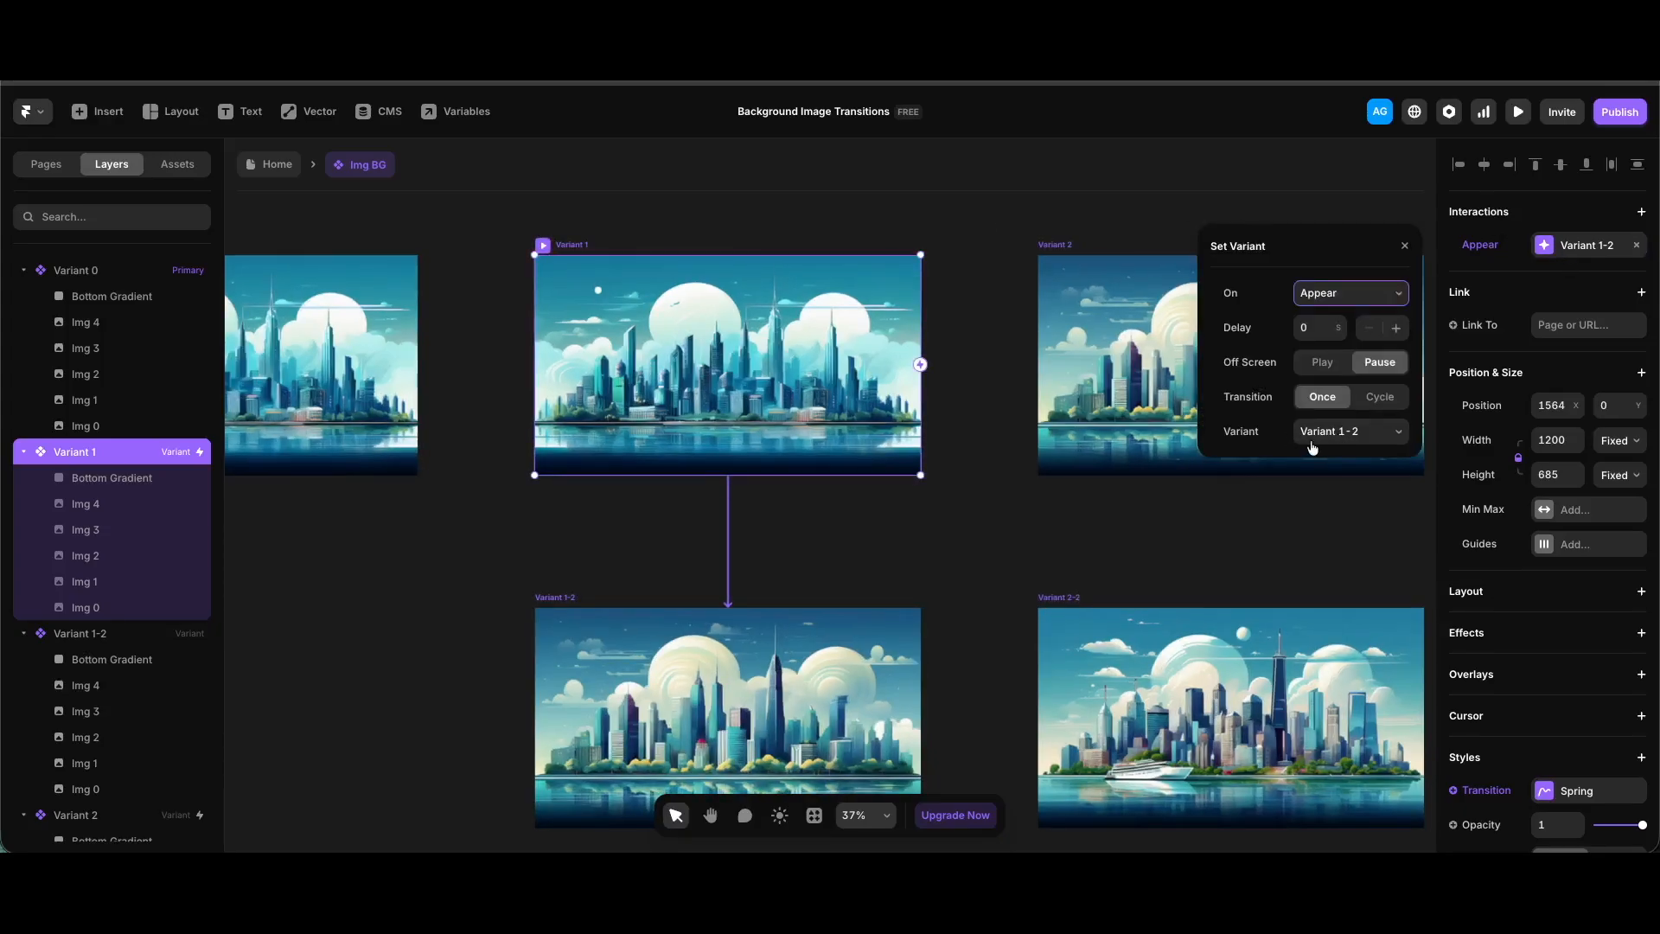
click(793, 679)
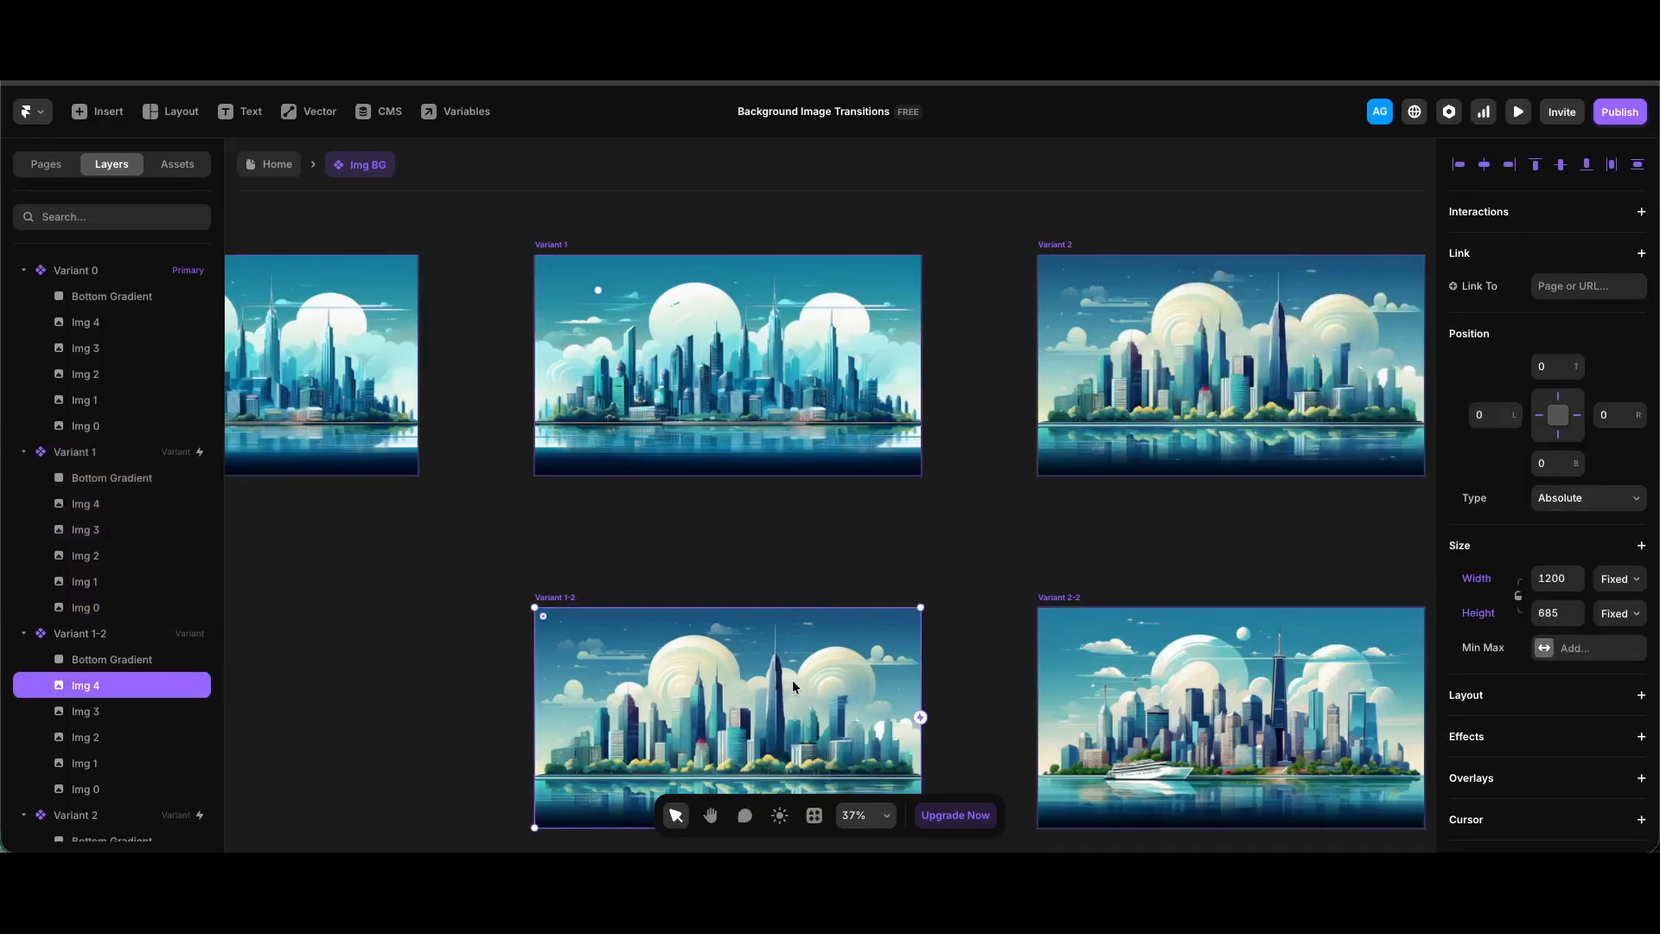
click(86, 763)
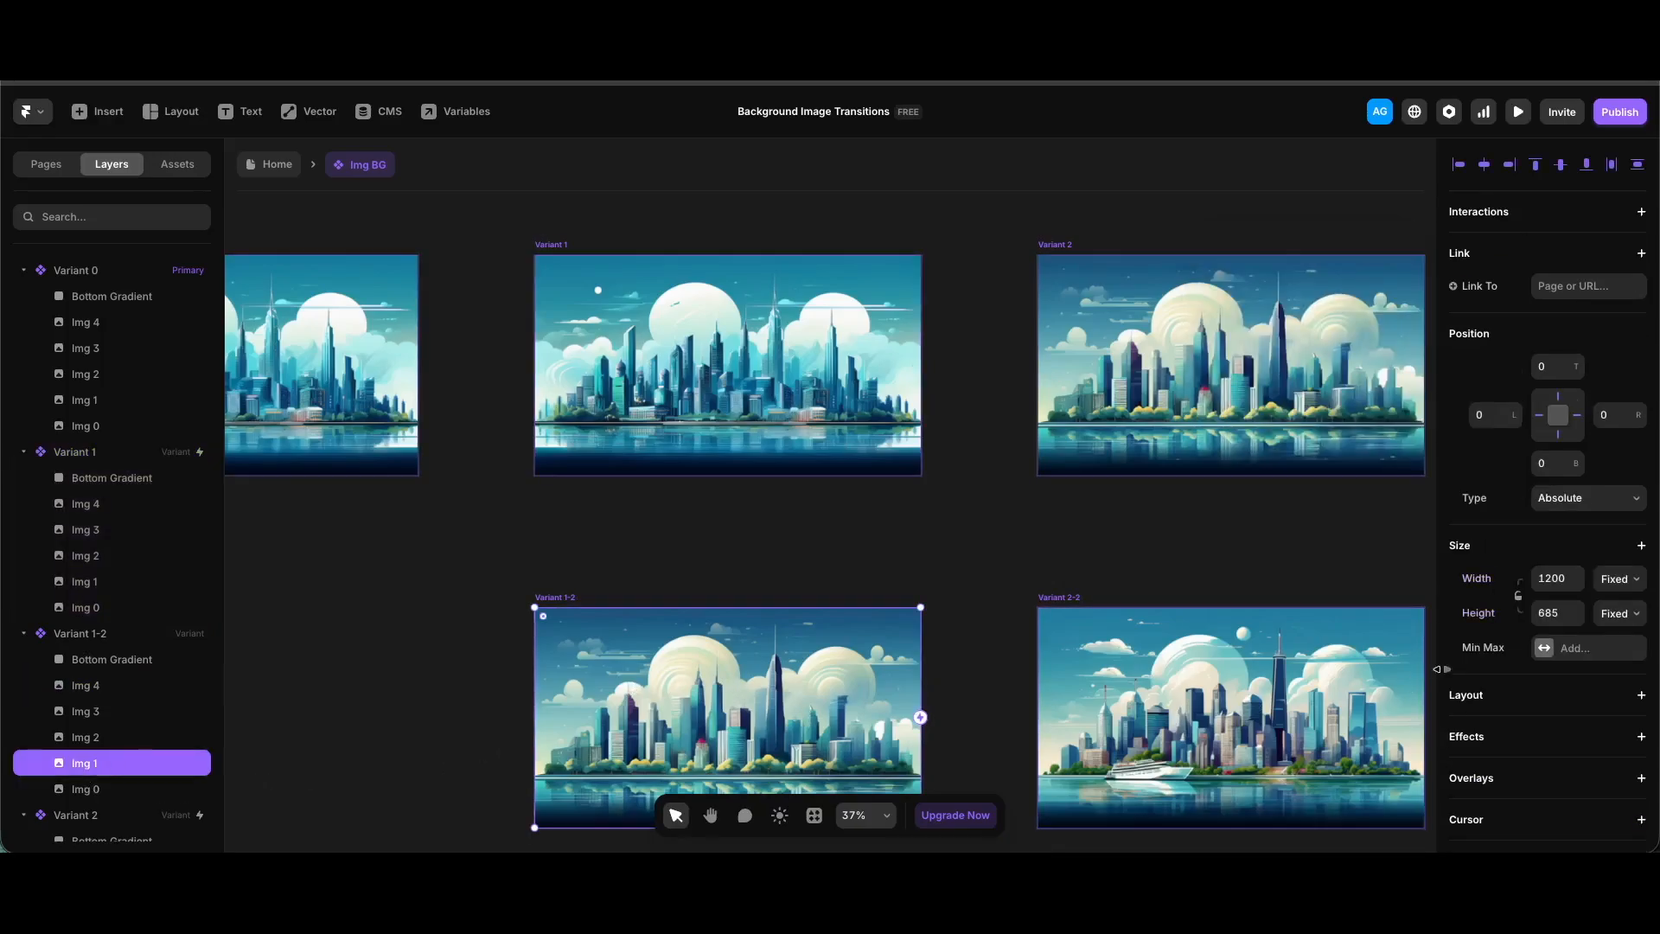
scroll(1572, 683, down, 3)
scroll(1573, 683, down, 2)
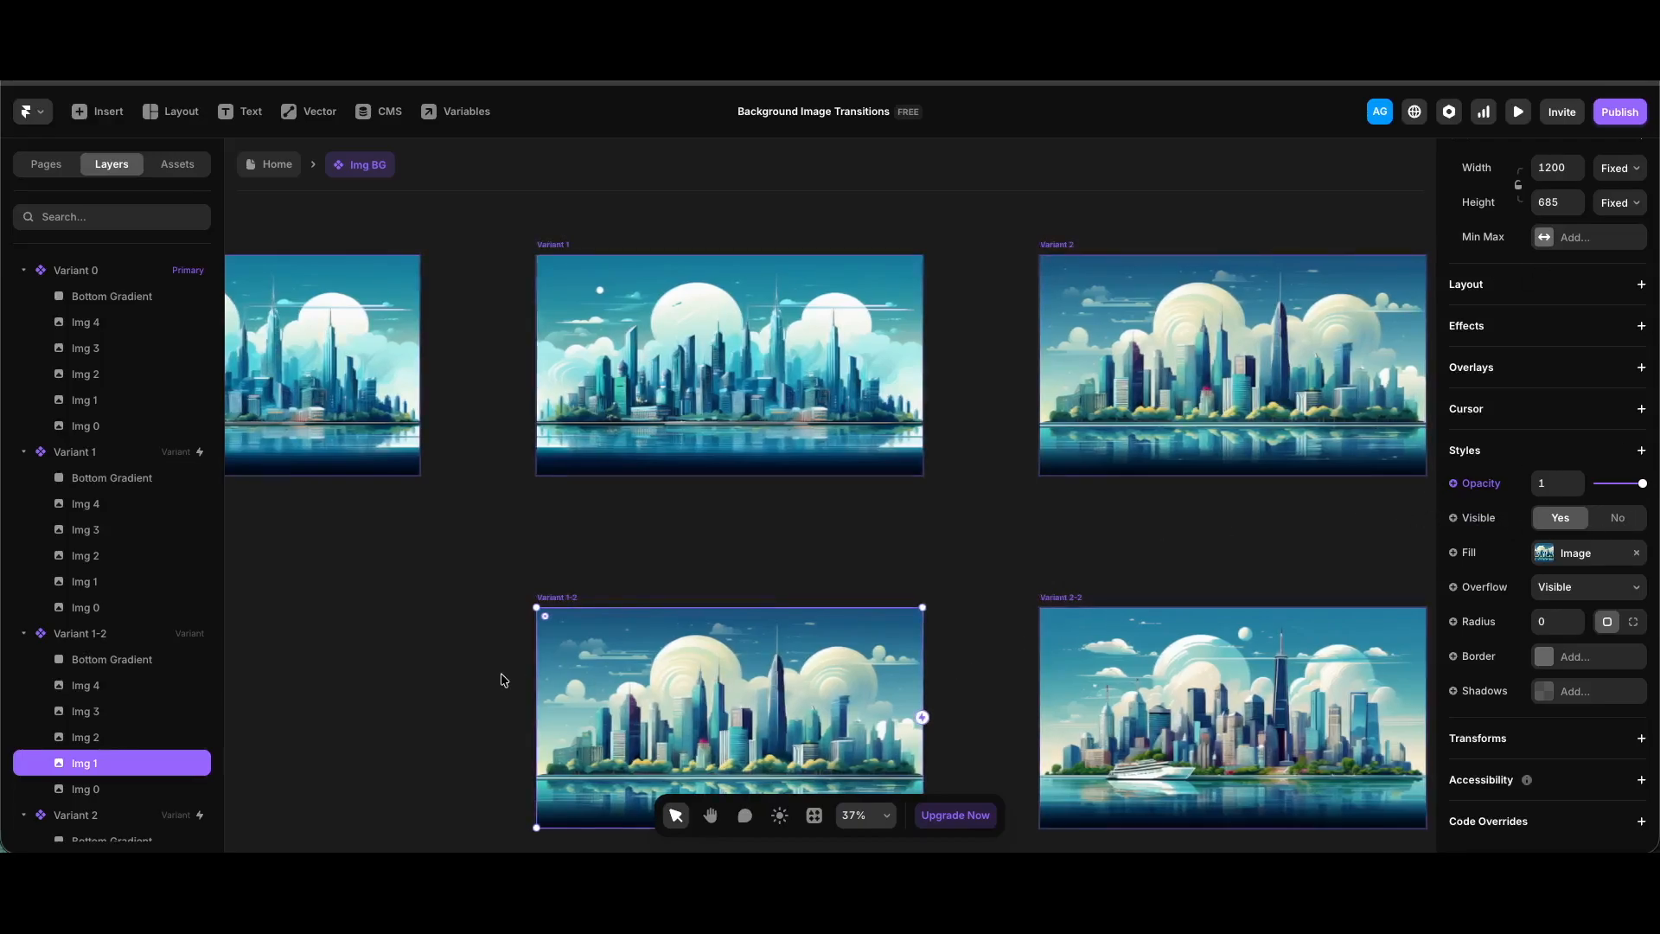
shift+click(97, 582)
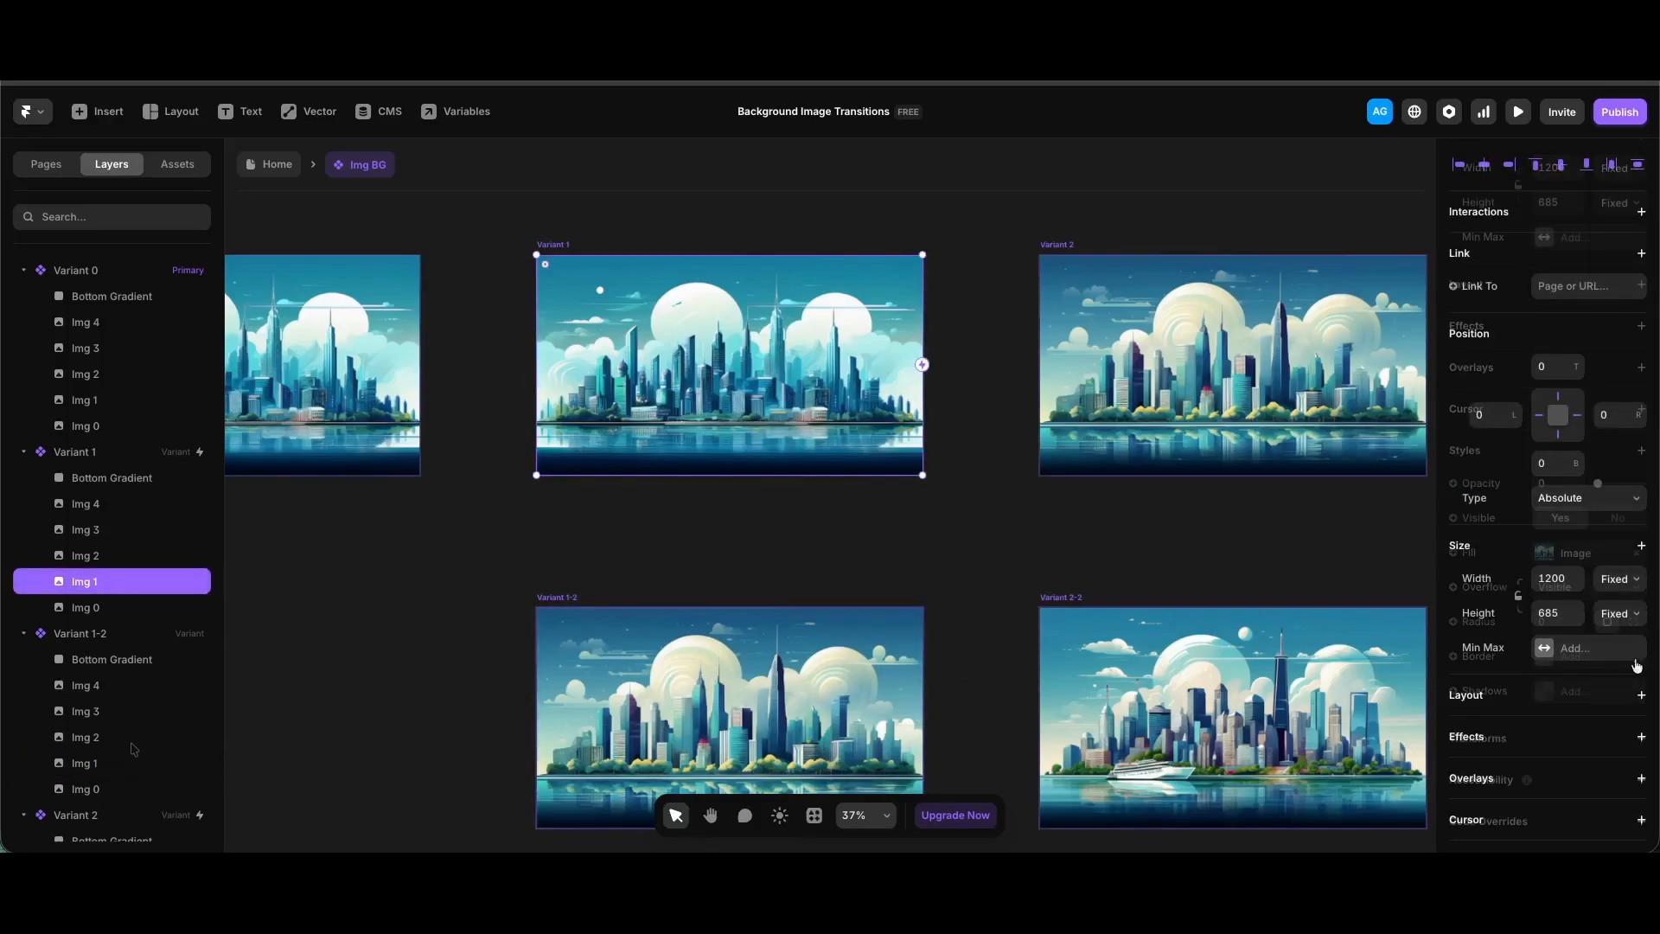
click(100, 765)
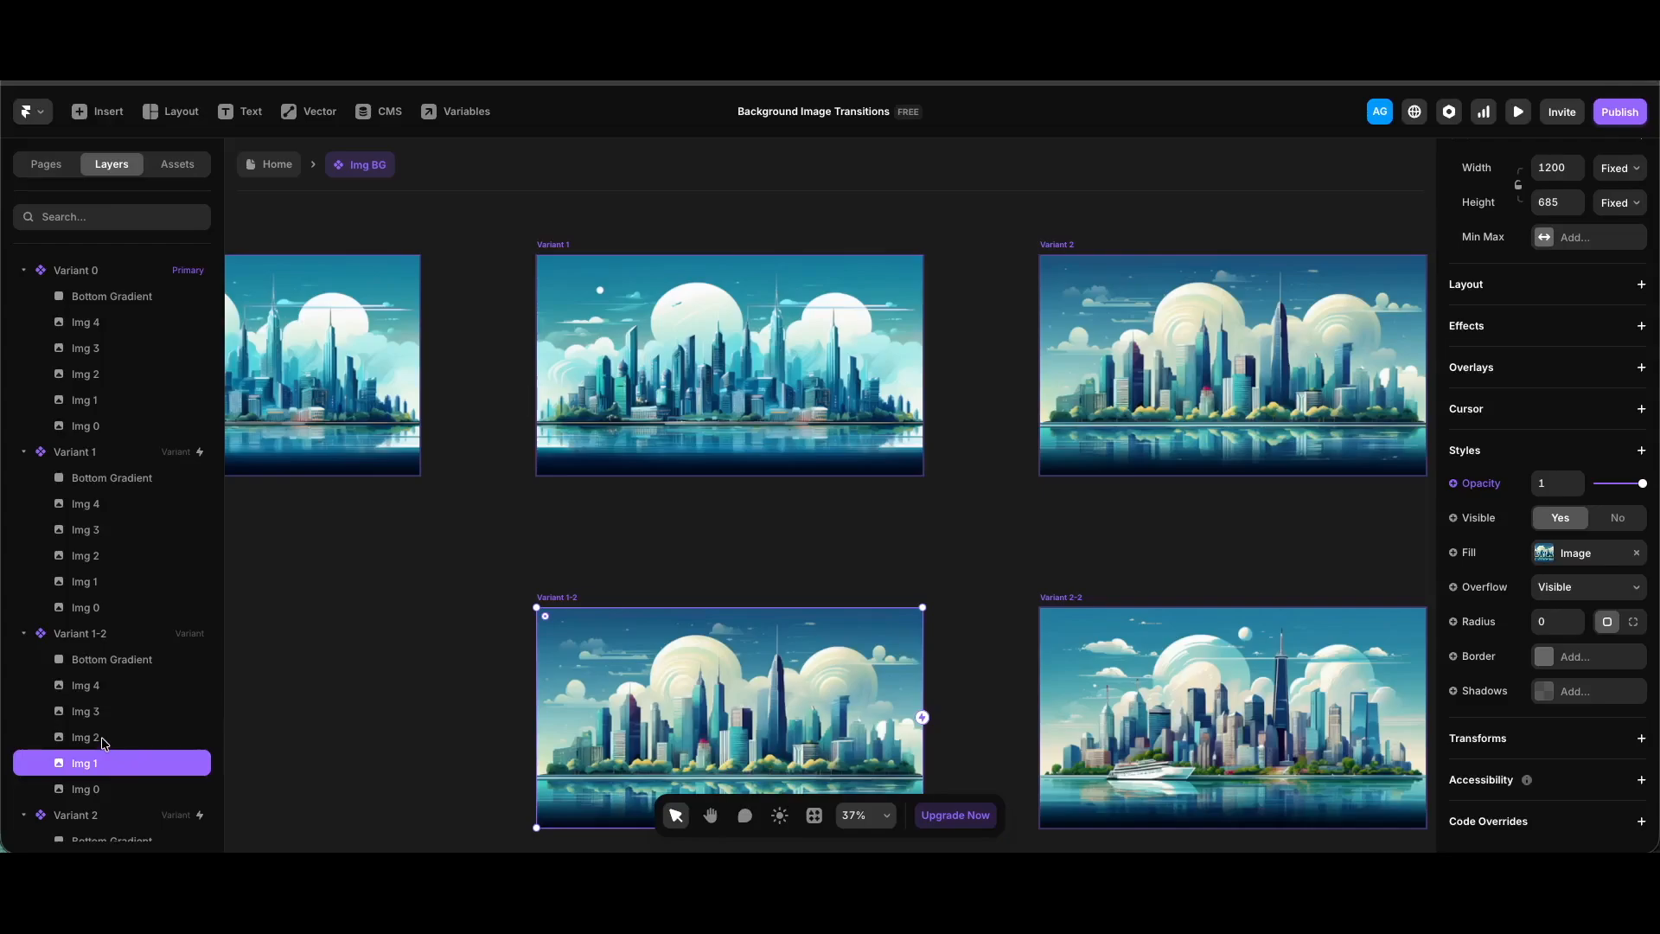
- Examine the Spring transition settings of Variant 1, including its time
scroll(608, 251, left, 2)
click(609, 256)
click(1574, 612)
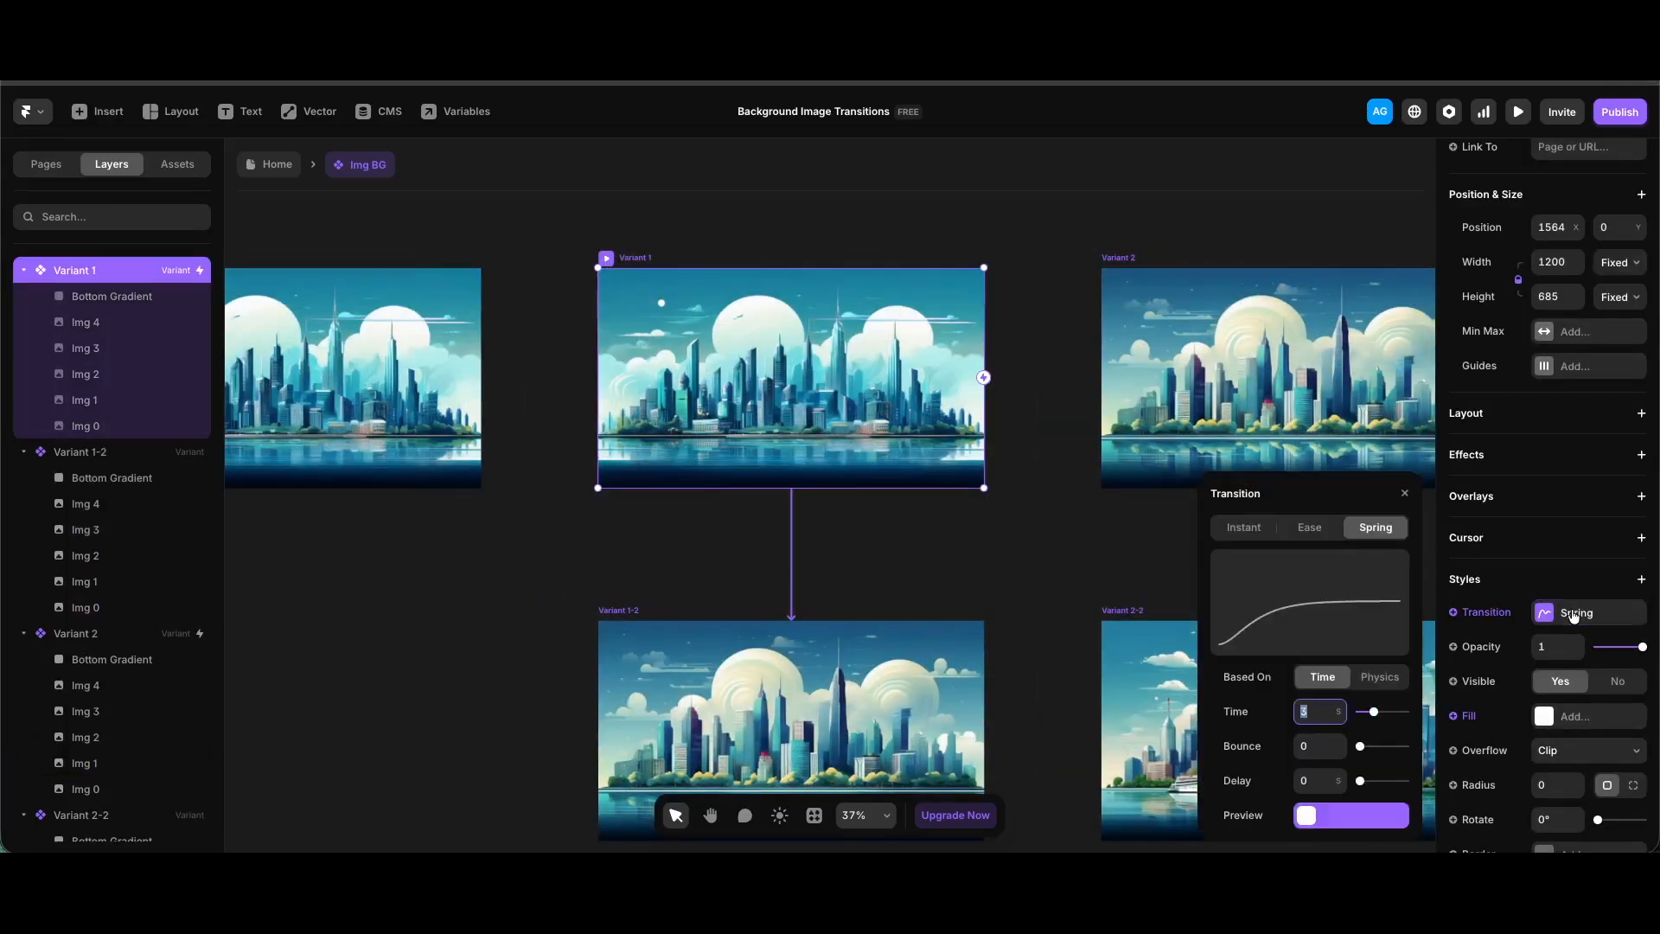
click(1313, 715)
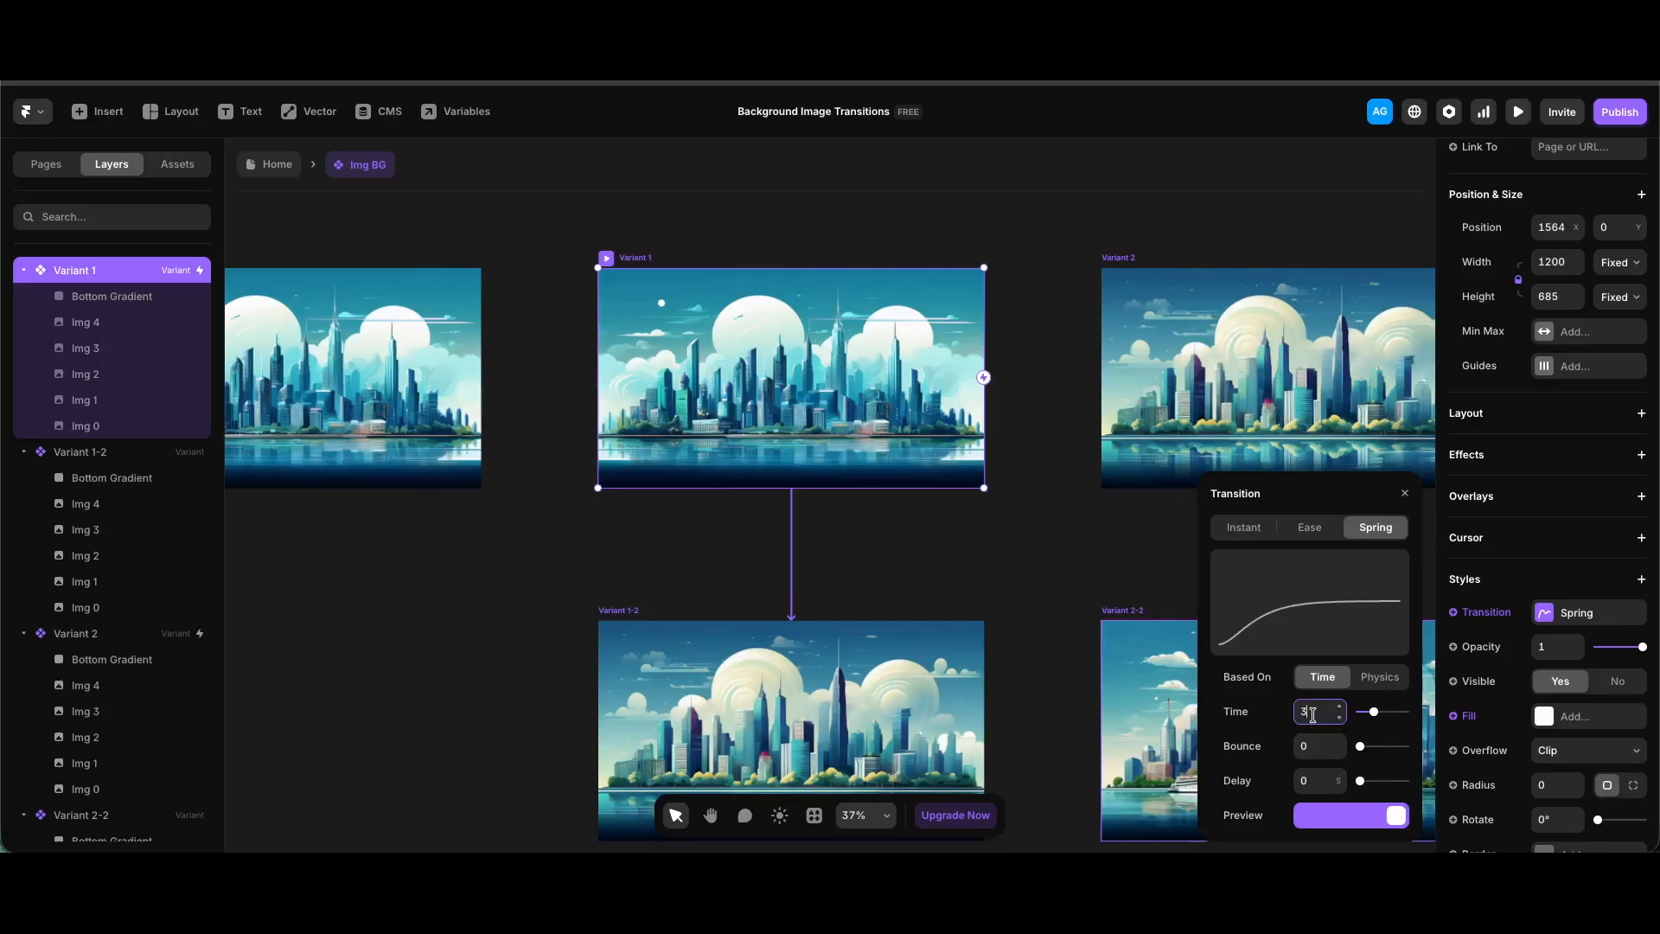
- Return to the Home page and review the Scroll Variant effect of the Img BG component
double_click(803, 223)
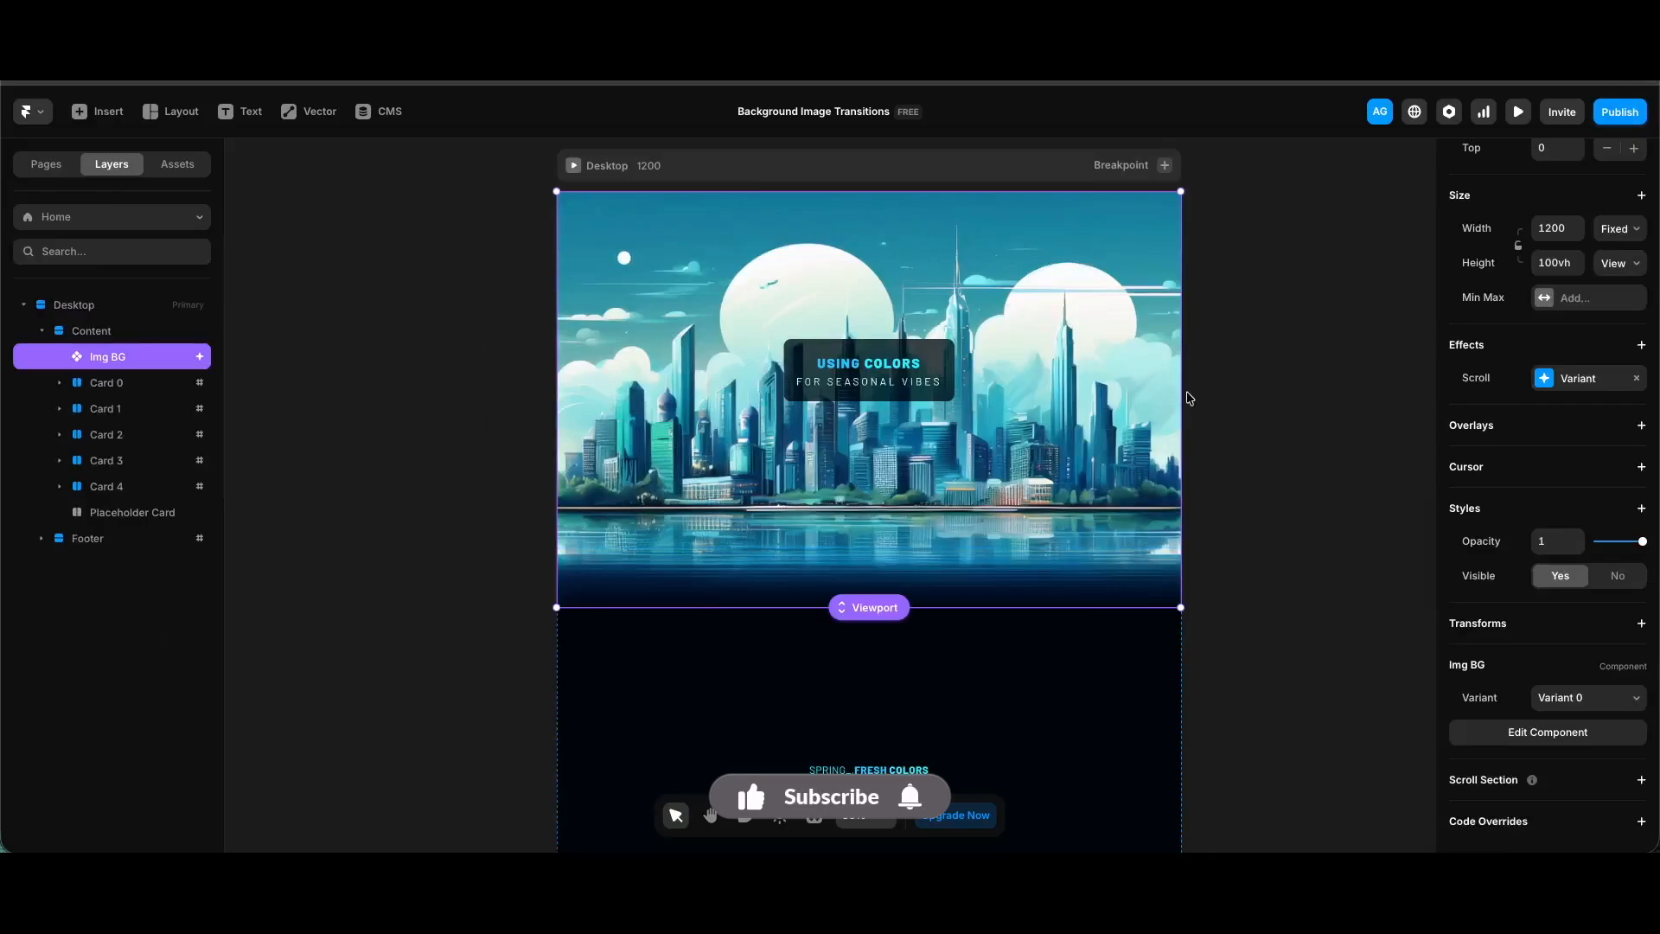
click(1603, 385)
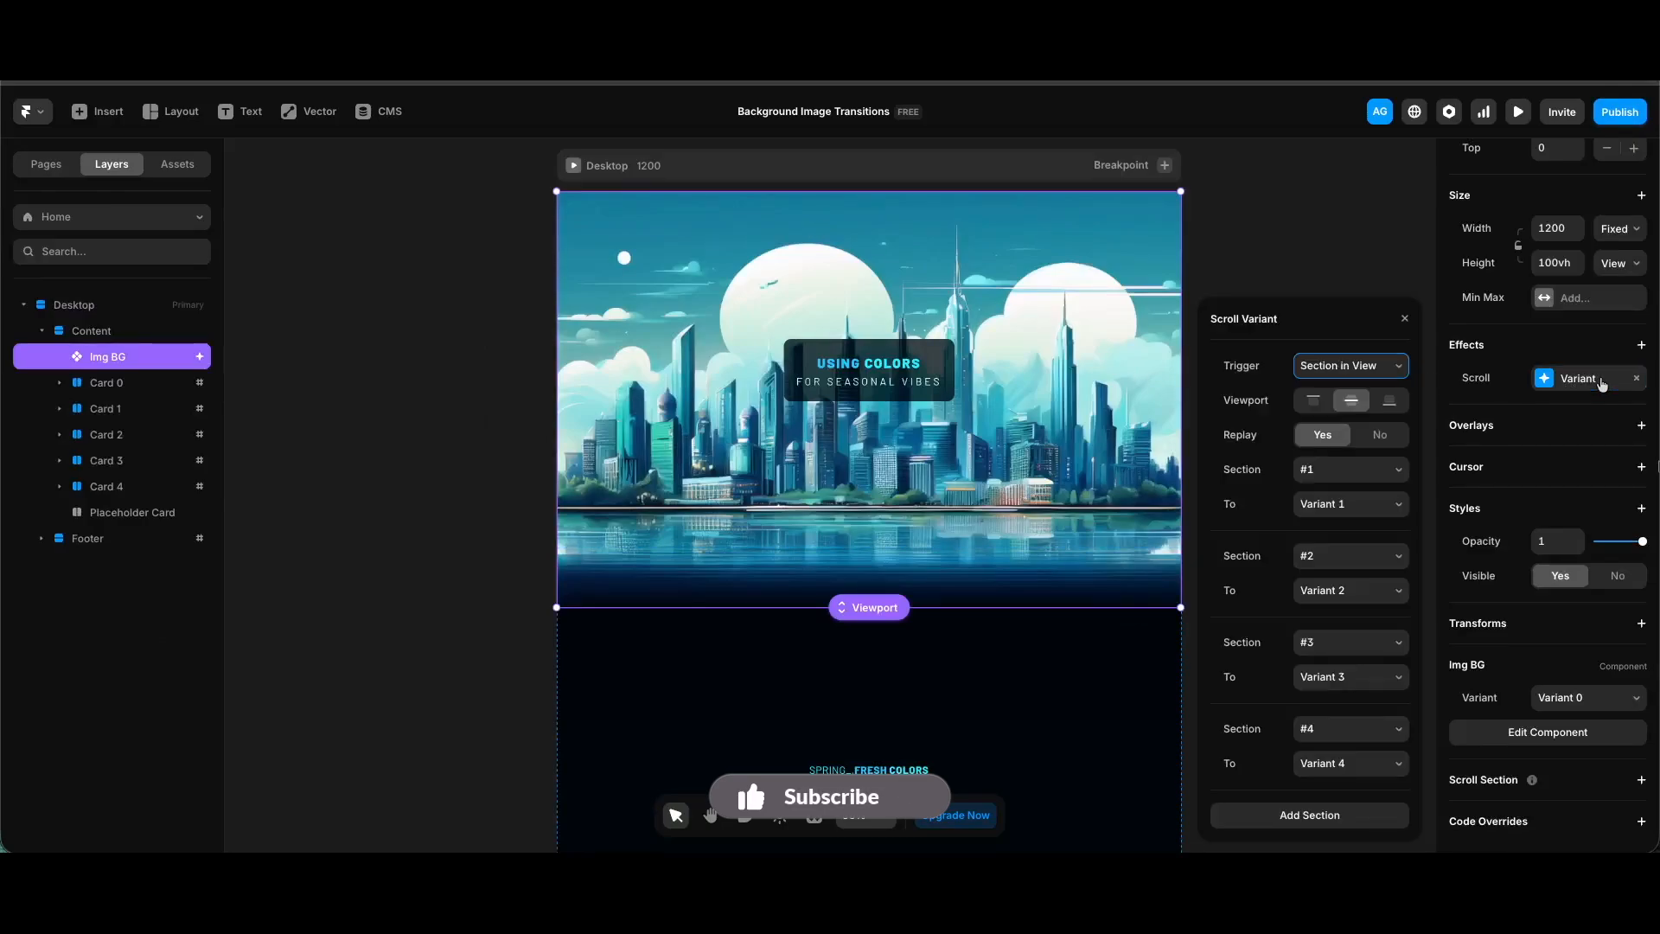
scroll(1597, 294, up, 2)
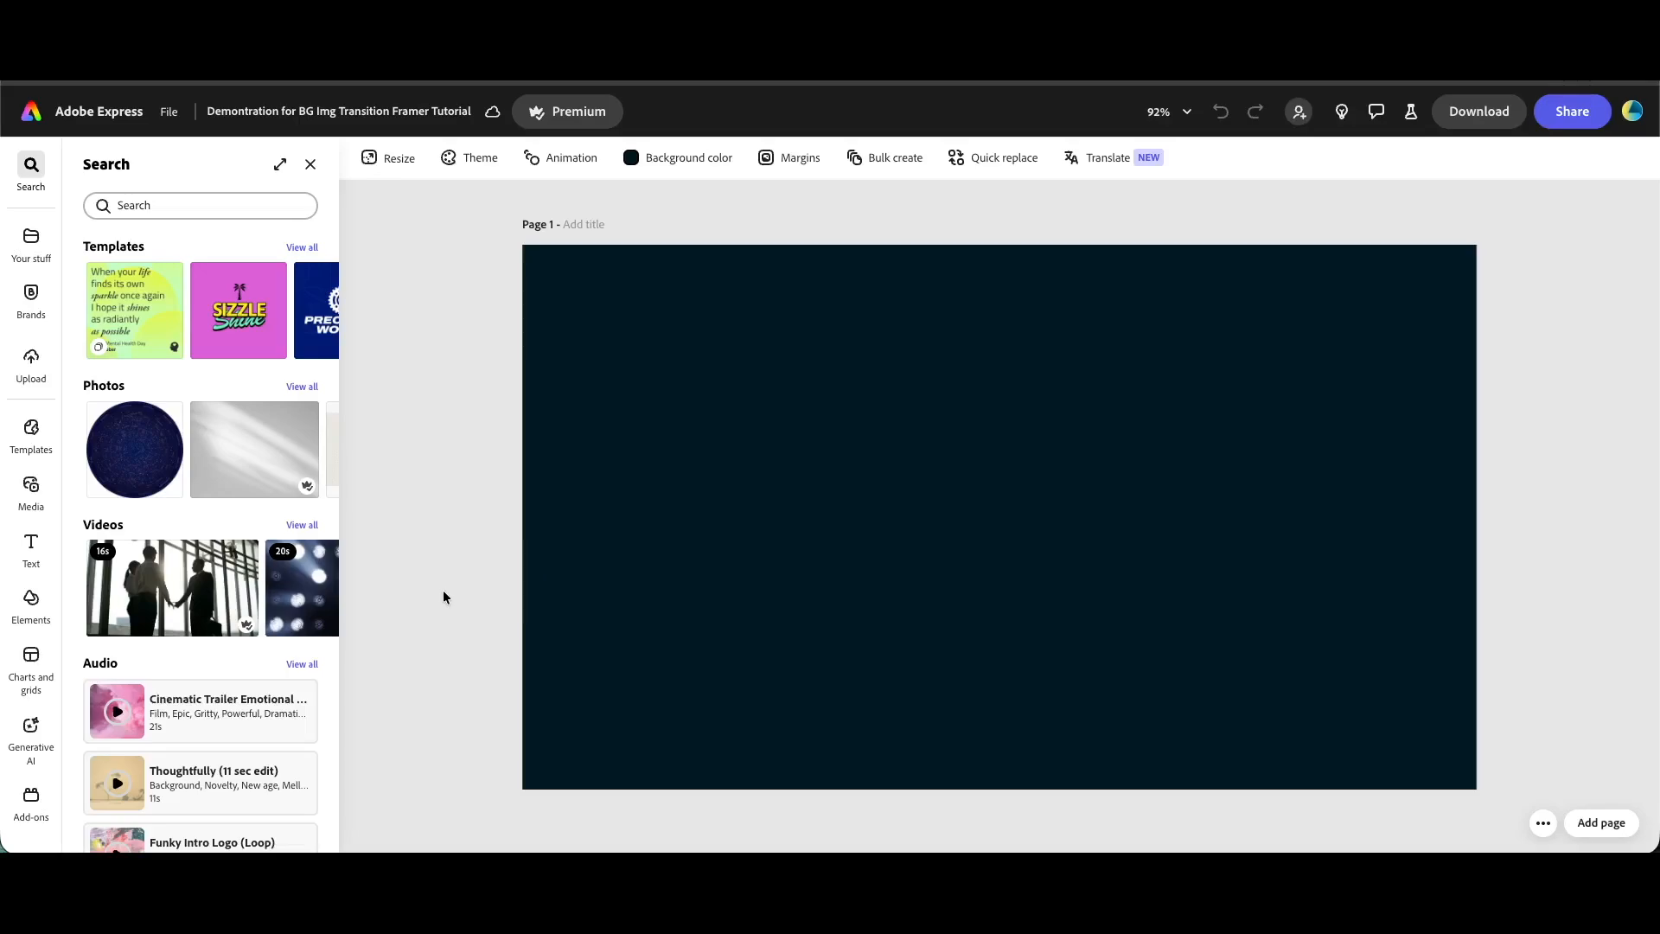
- Switch to Adobe Express, insert a Widescreen (16:9) generated-image placeholder on page 1 and enlarge it to fill the page
click(31, 497)
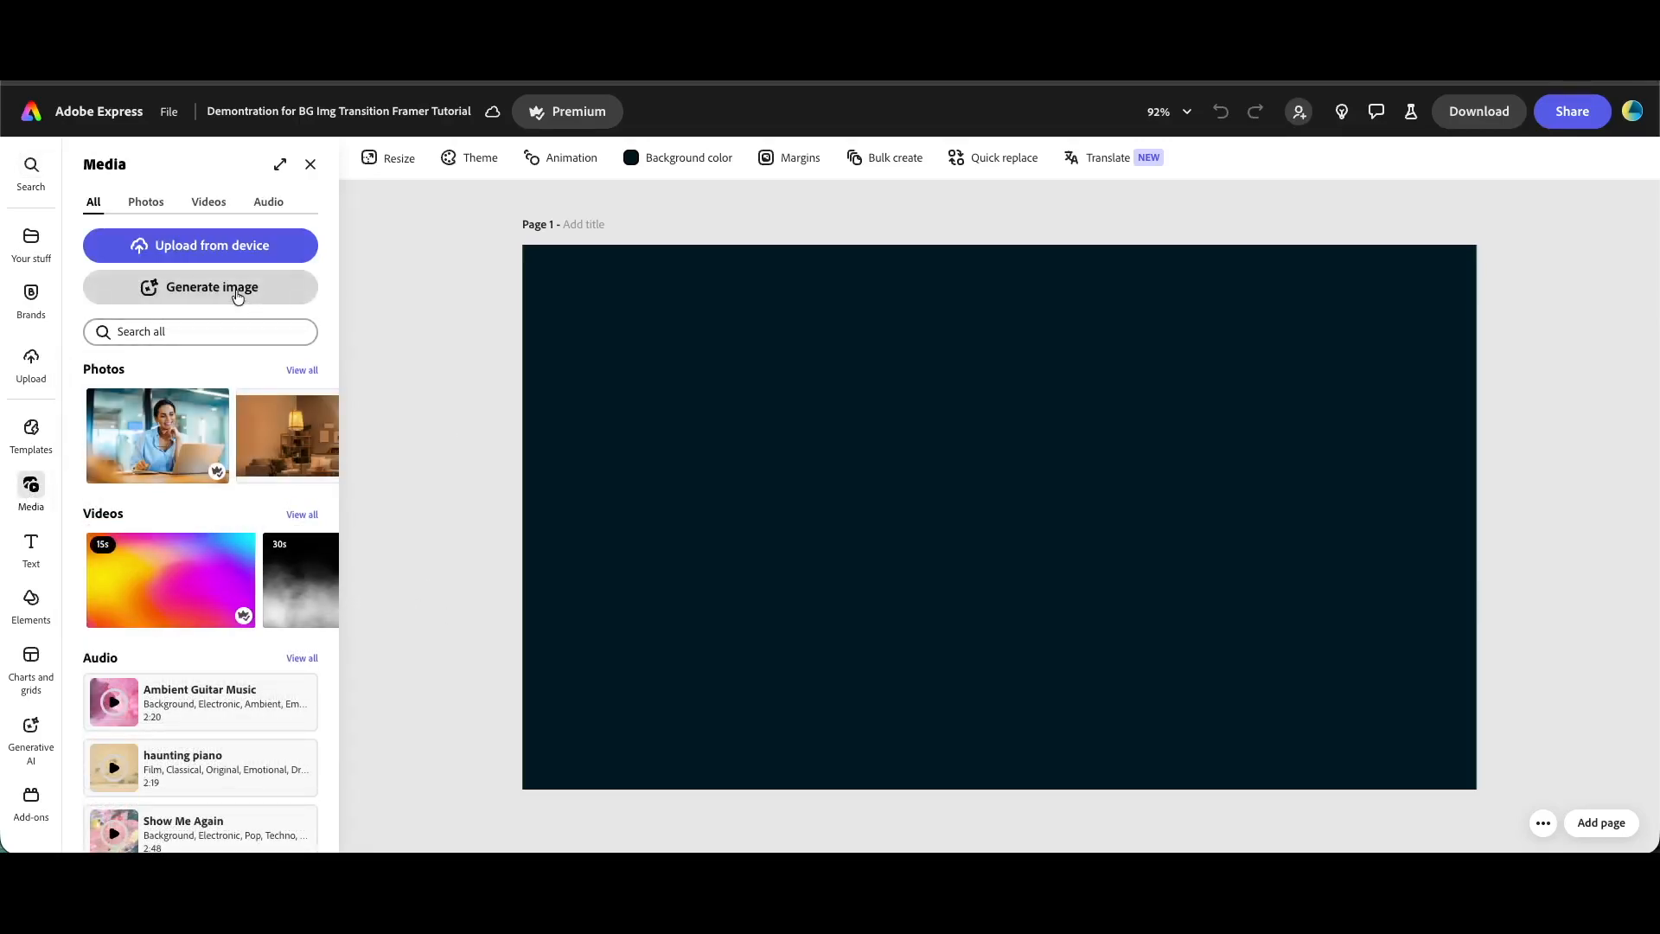
click(238, 296)
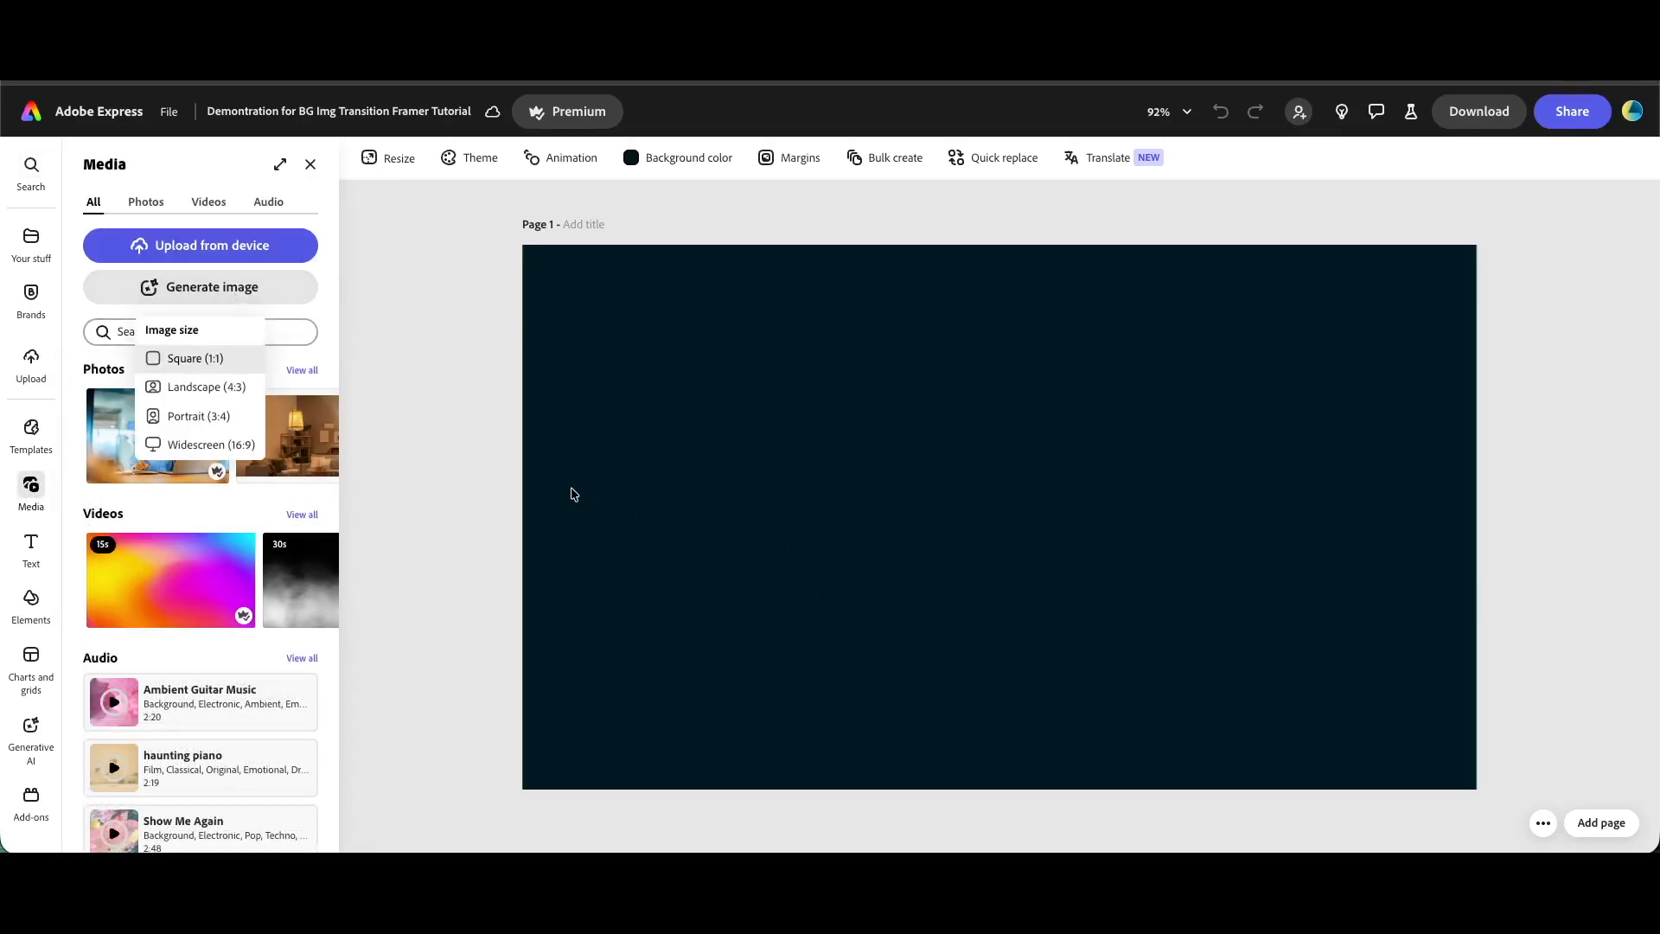
click(225, 444)
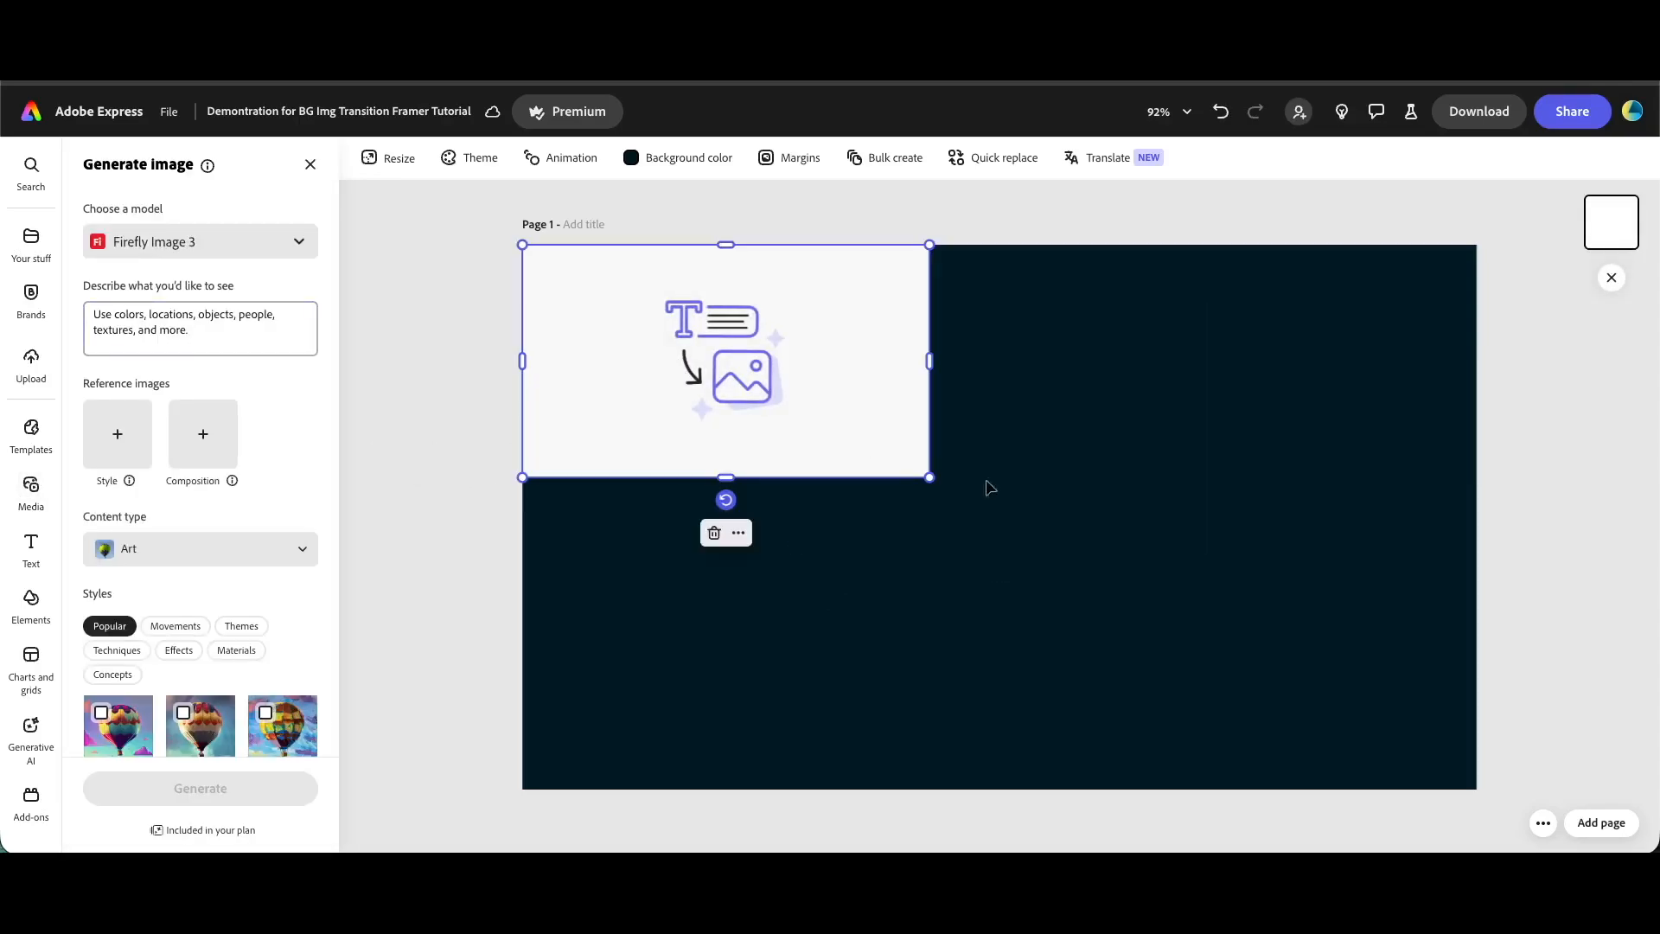
drag(928, 476, 1475, 788)
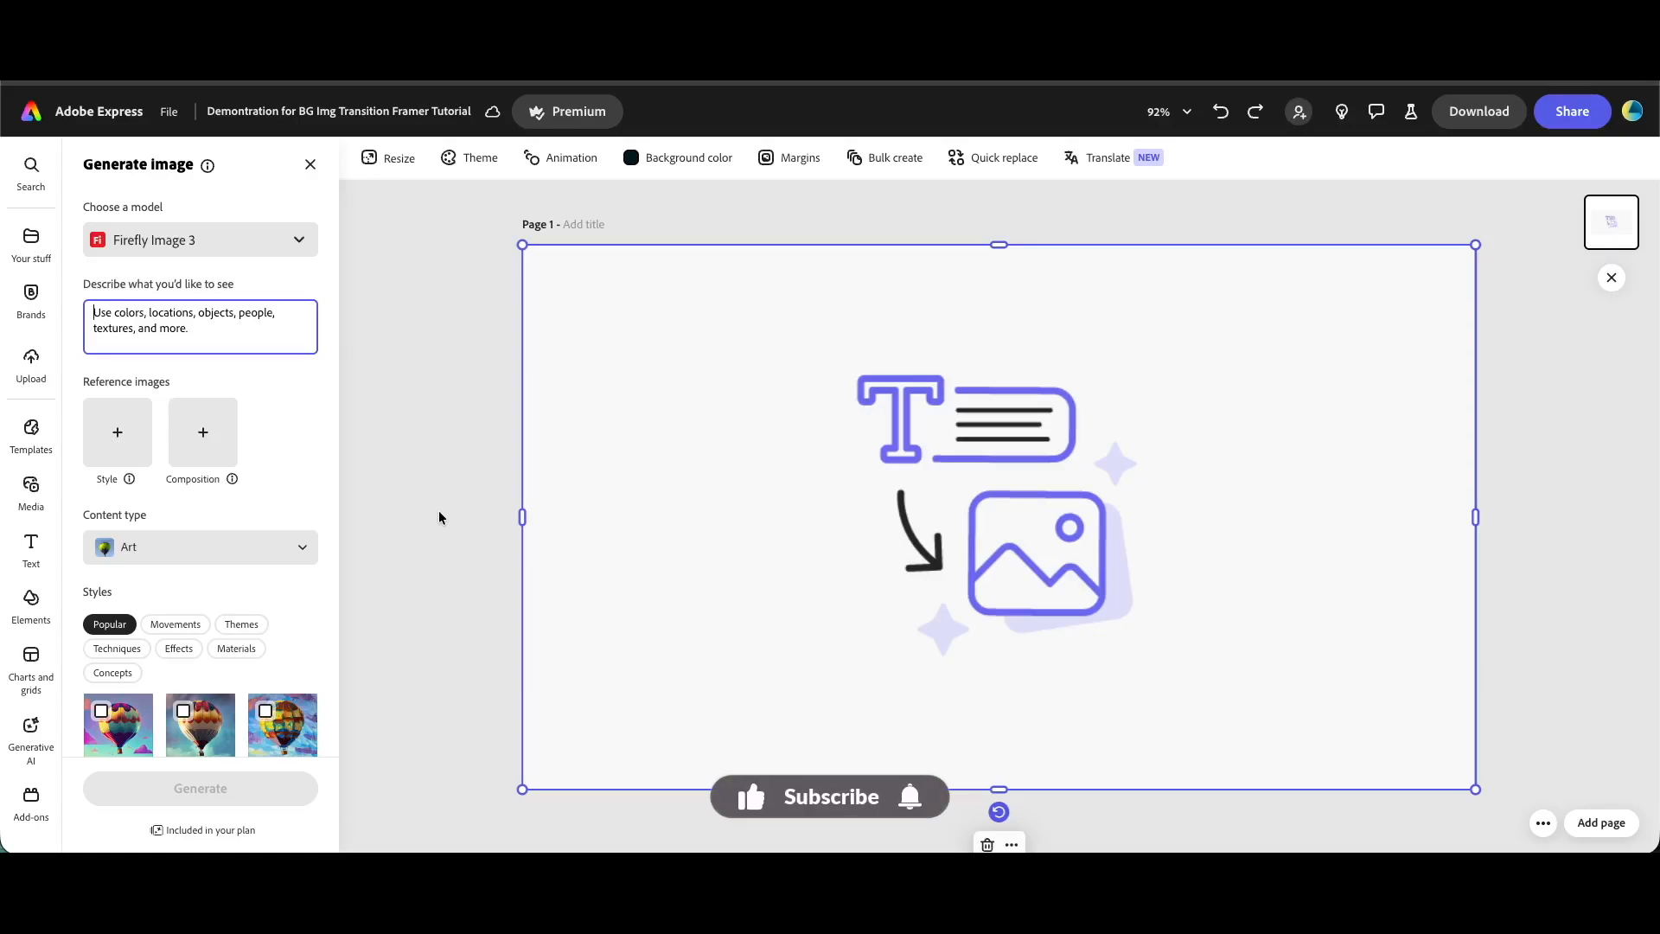
- Generate a skyline illustration from the pasted prompt with mid-blue, light blue, turquoise and soft pastel accents, and apply the third result
click(277, 335)
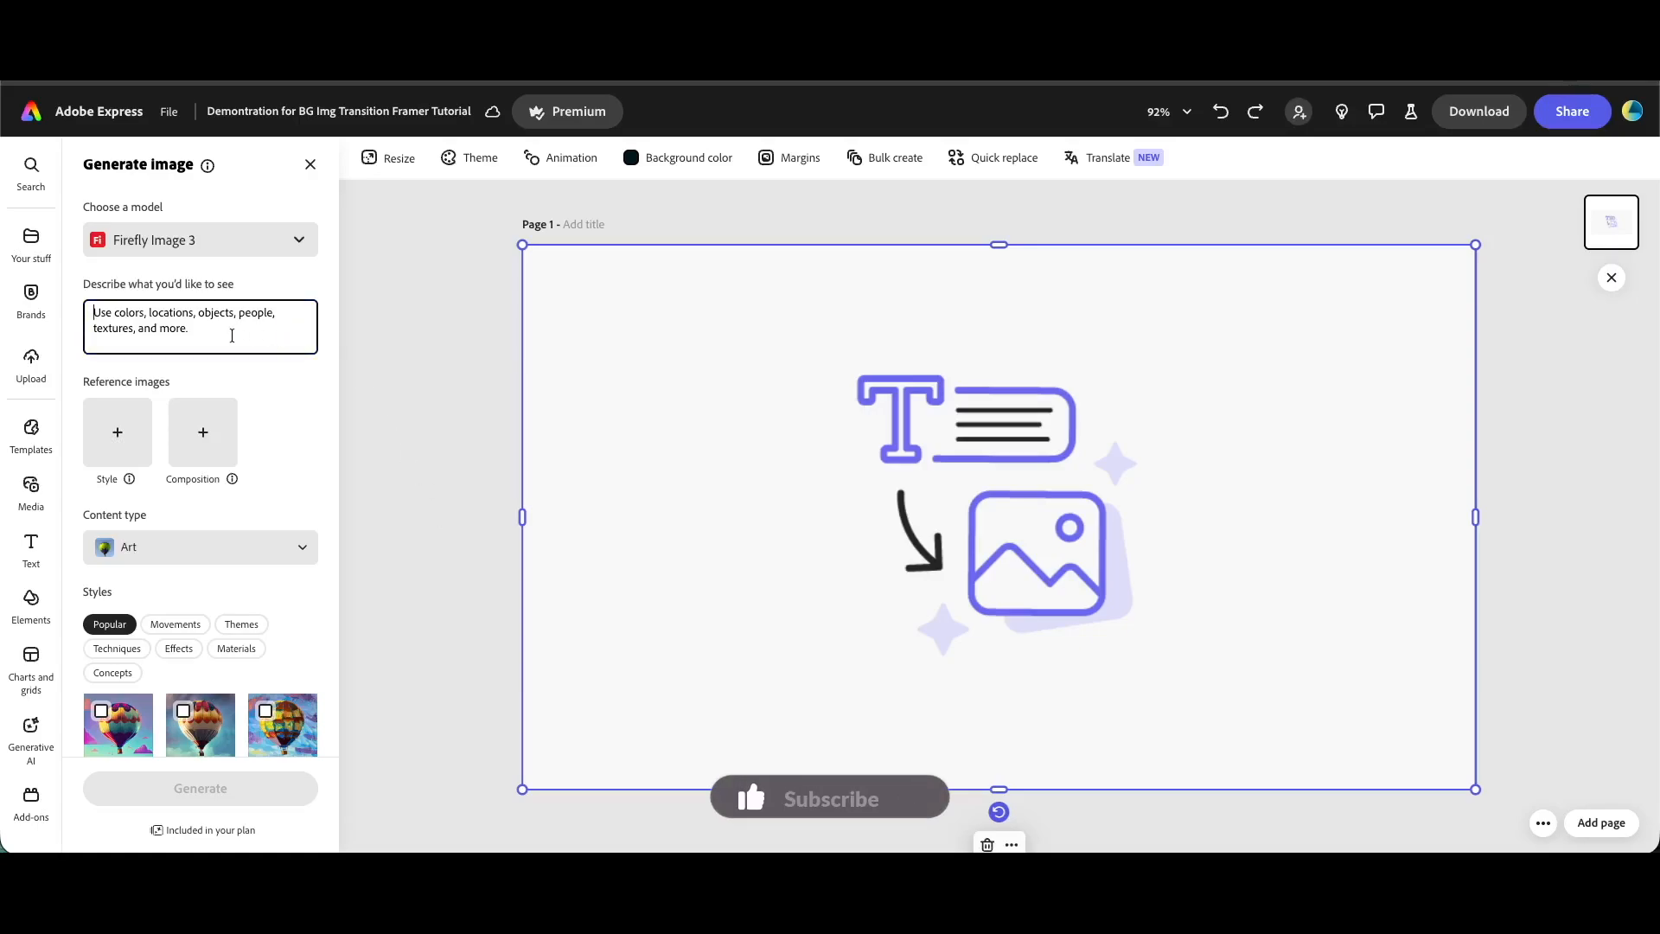
key(ctrl+v)
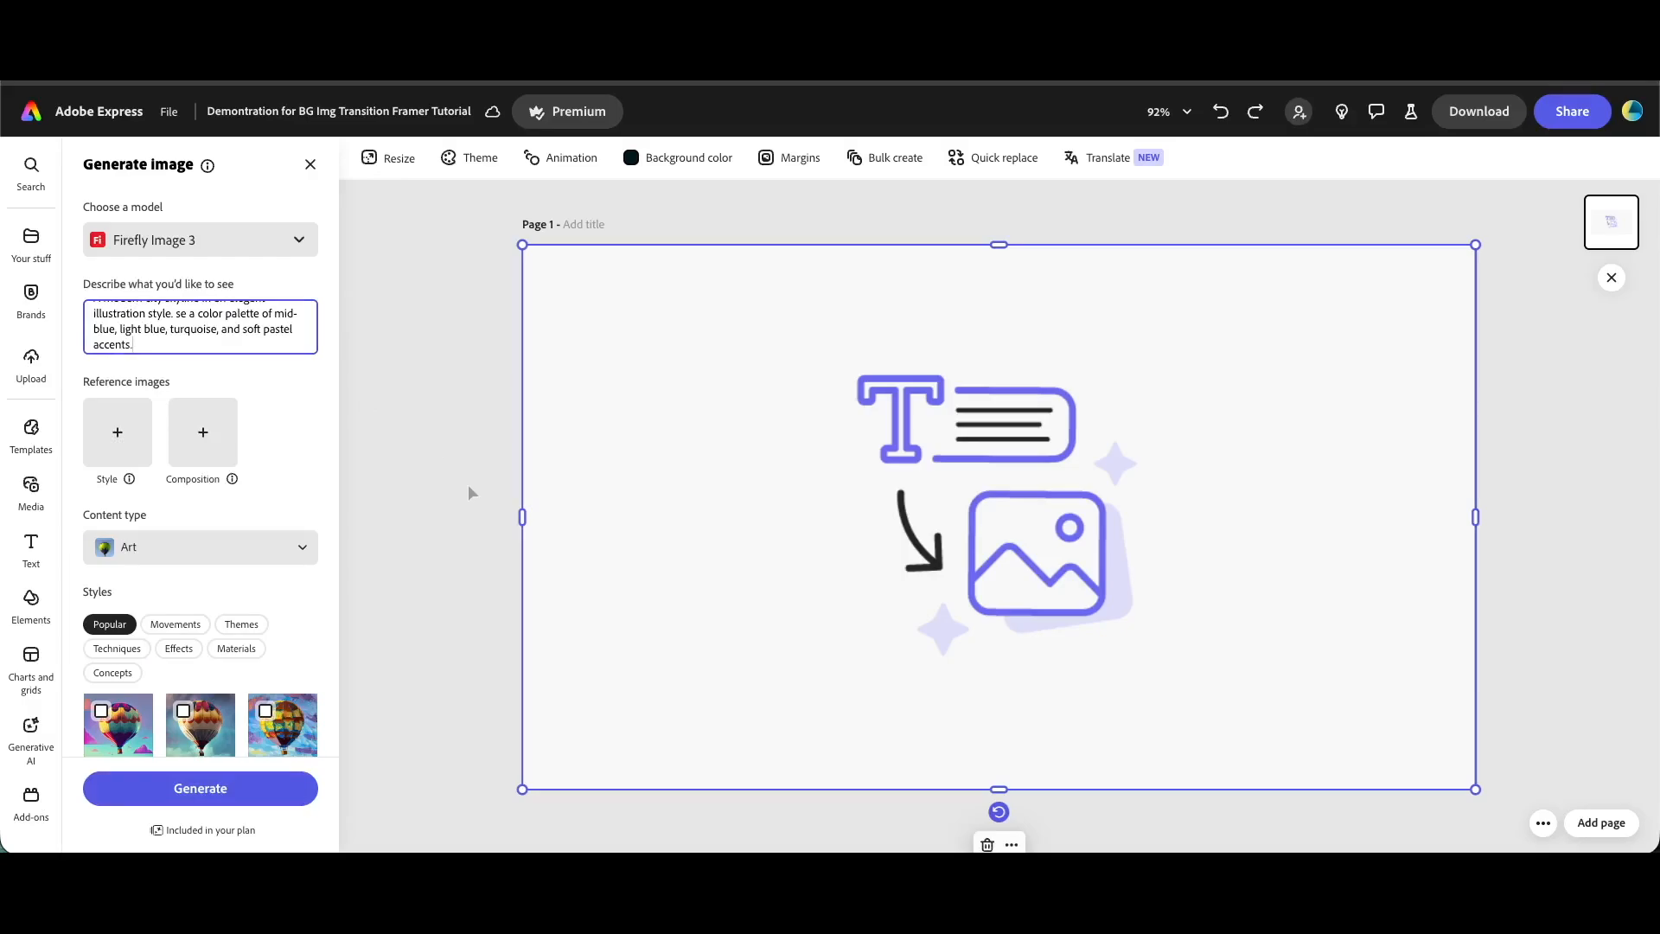
click(201, 789)
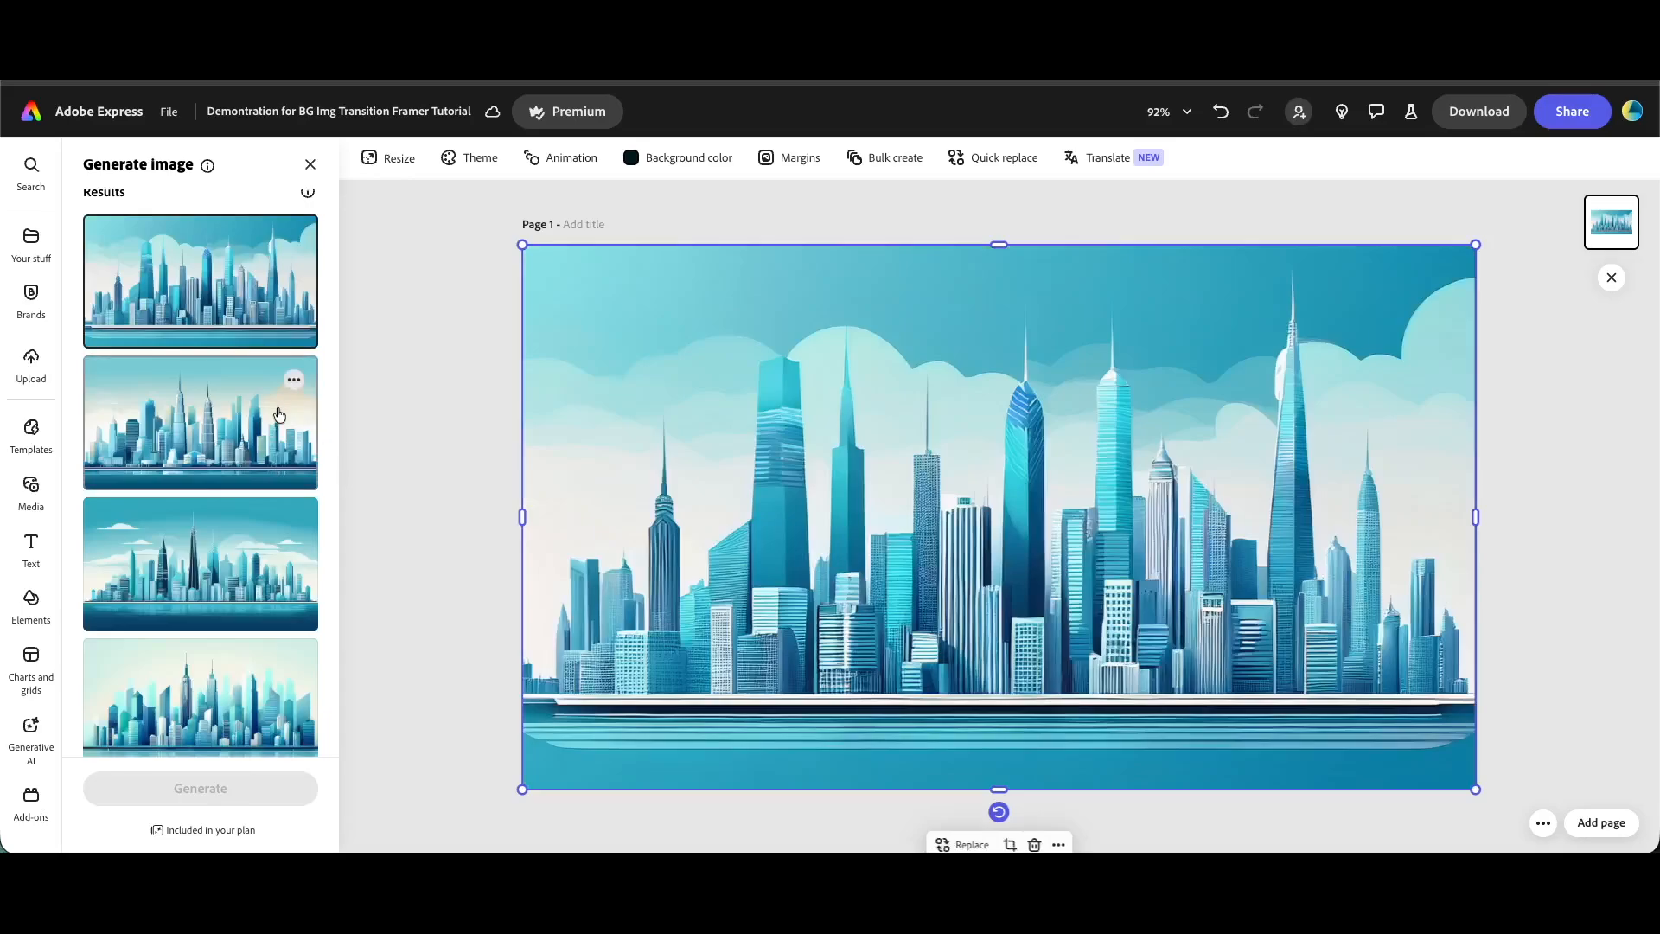
click(278, 415)
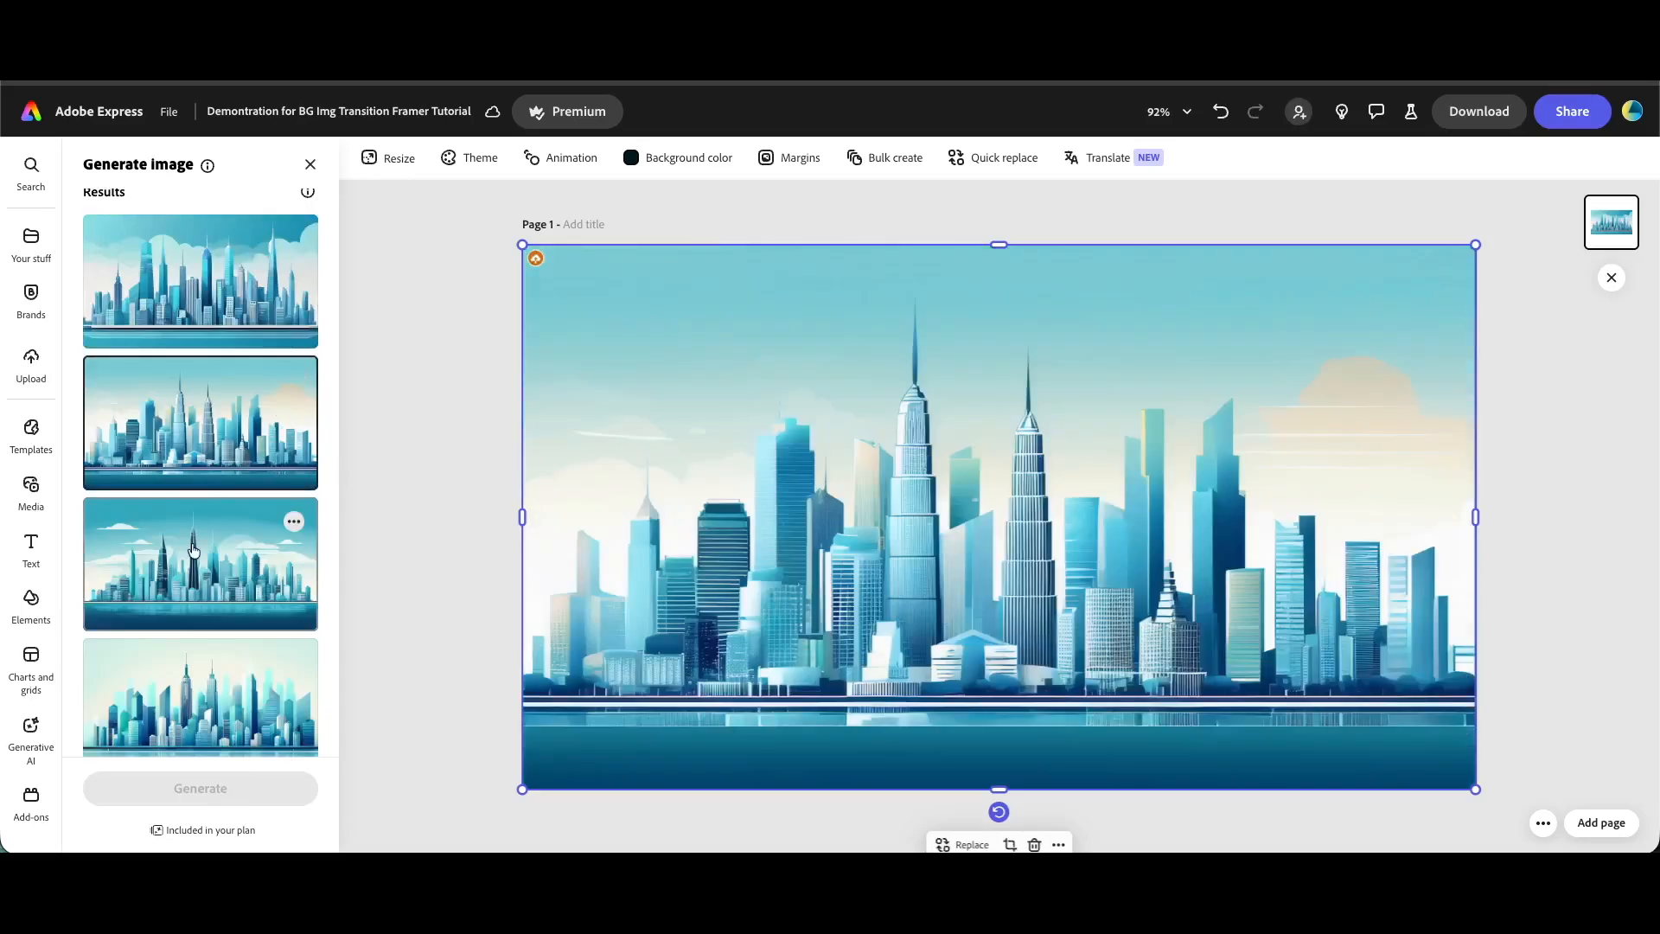
click(192, 564)
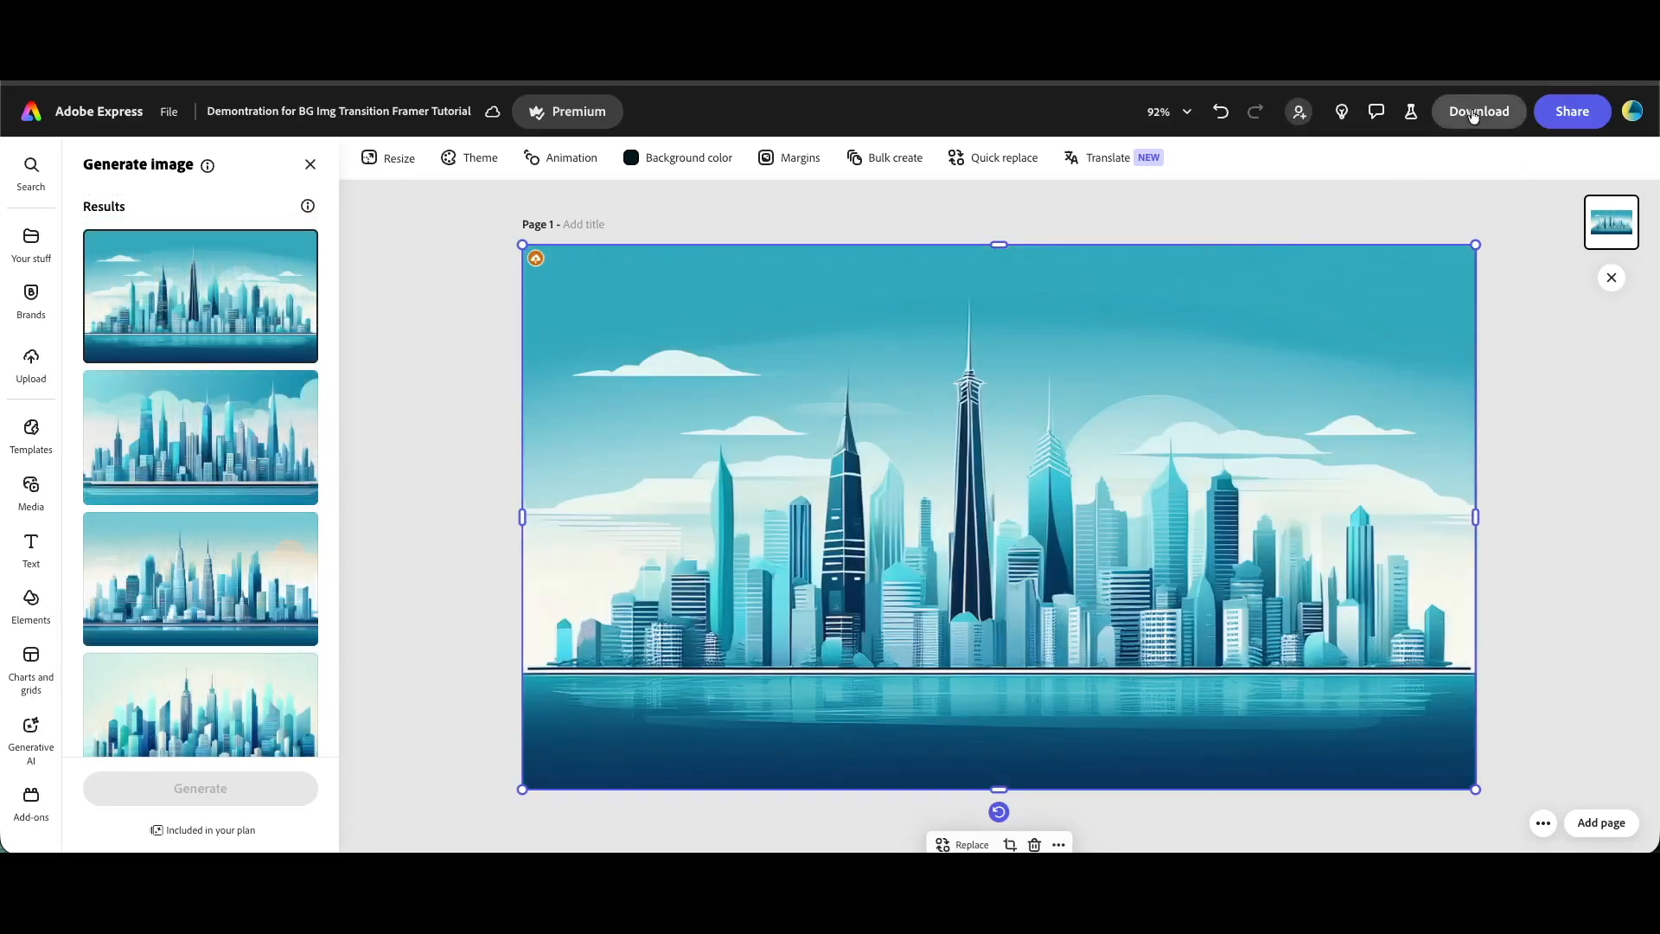
- Add a second page of the same size and fill it with a Widescreen (16:9) generated-image placeholder
mouse_move(1606, 827)
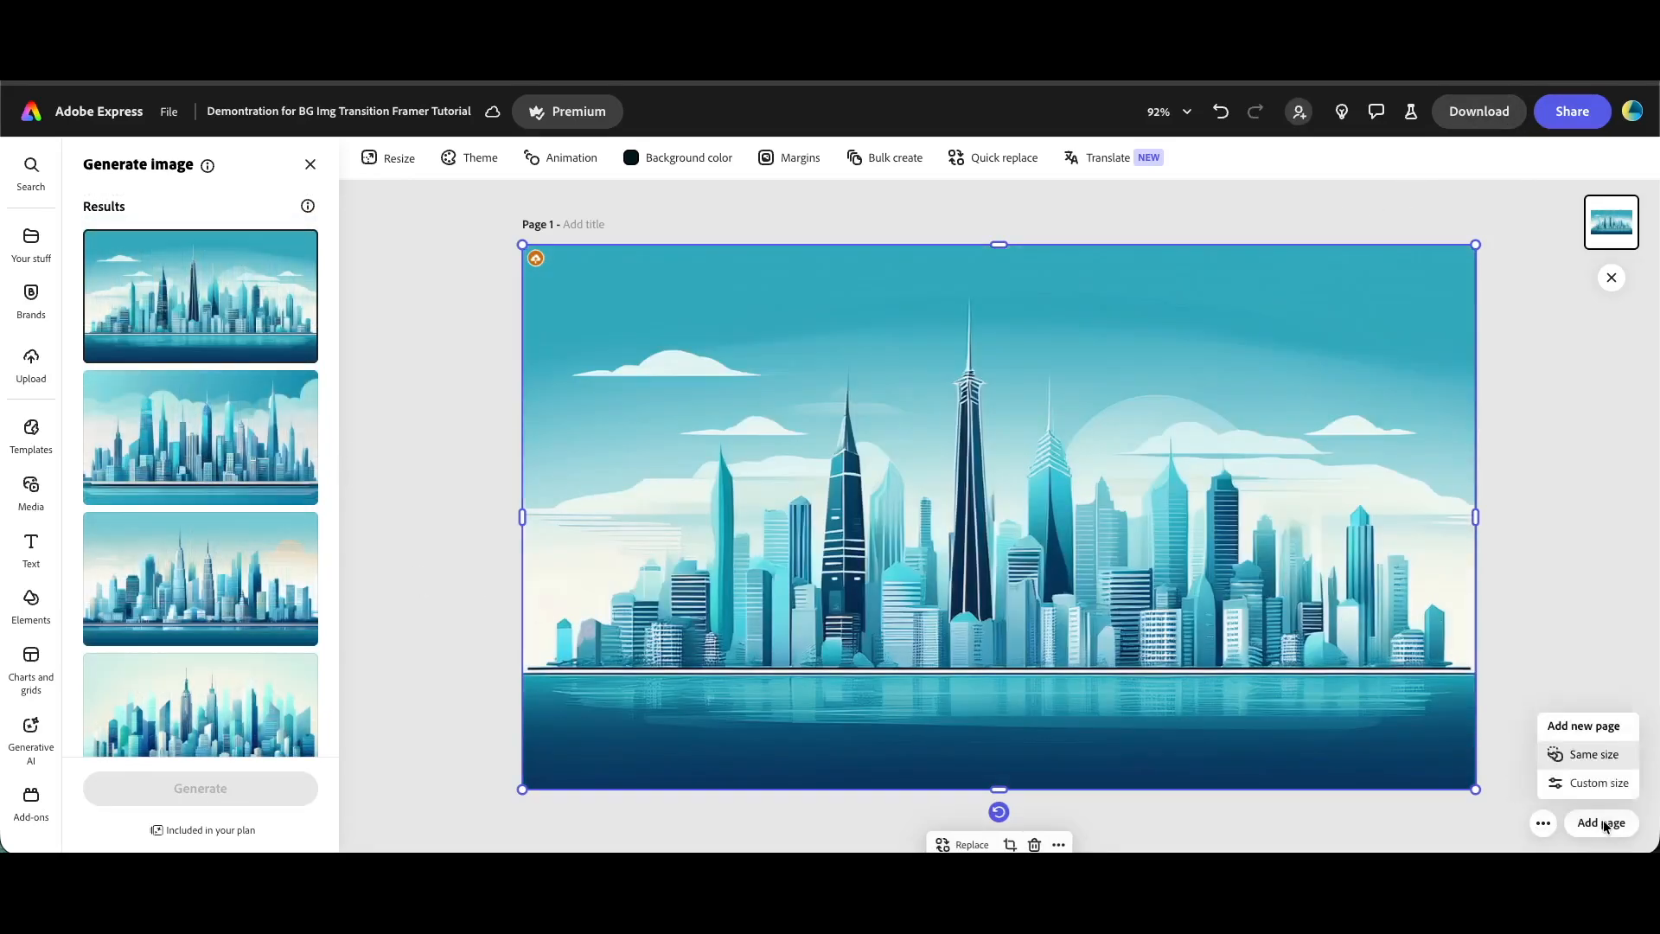
click(1602, 759)
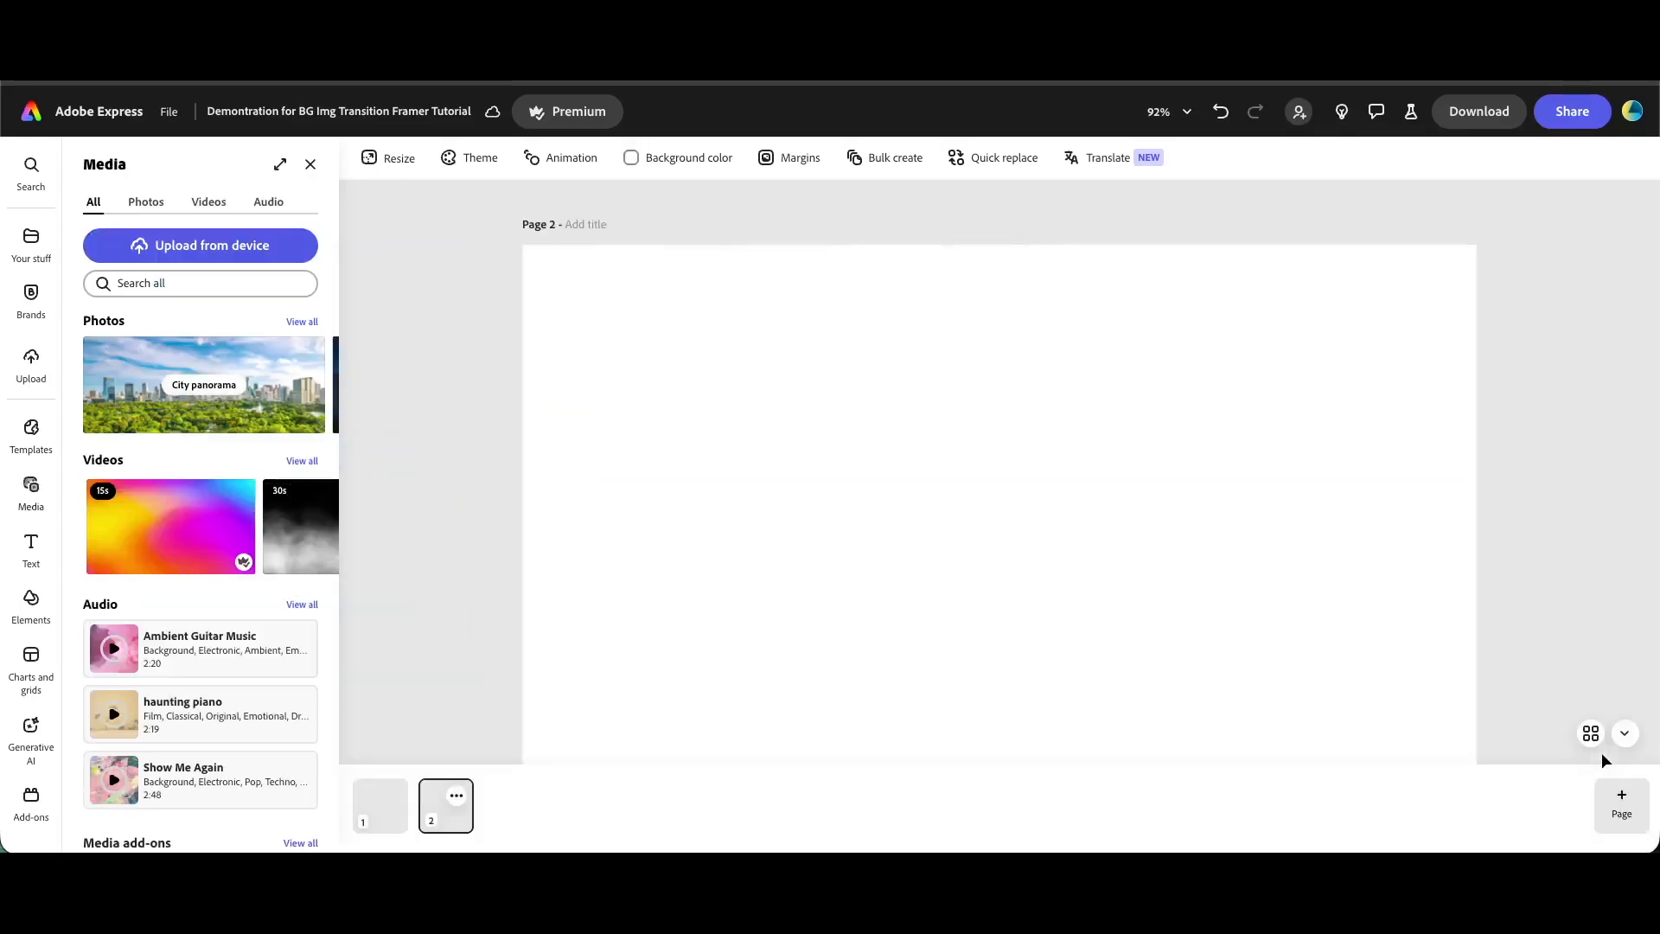
click(278, 289)
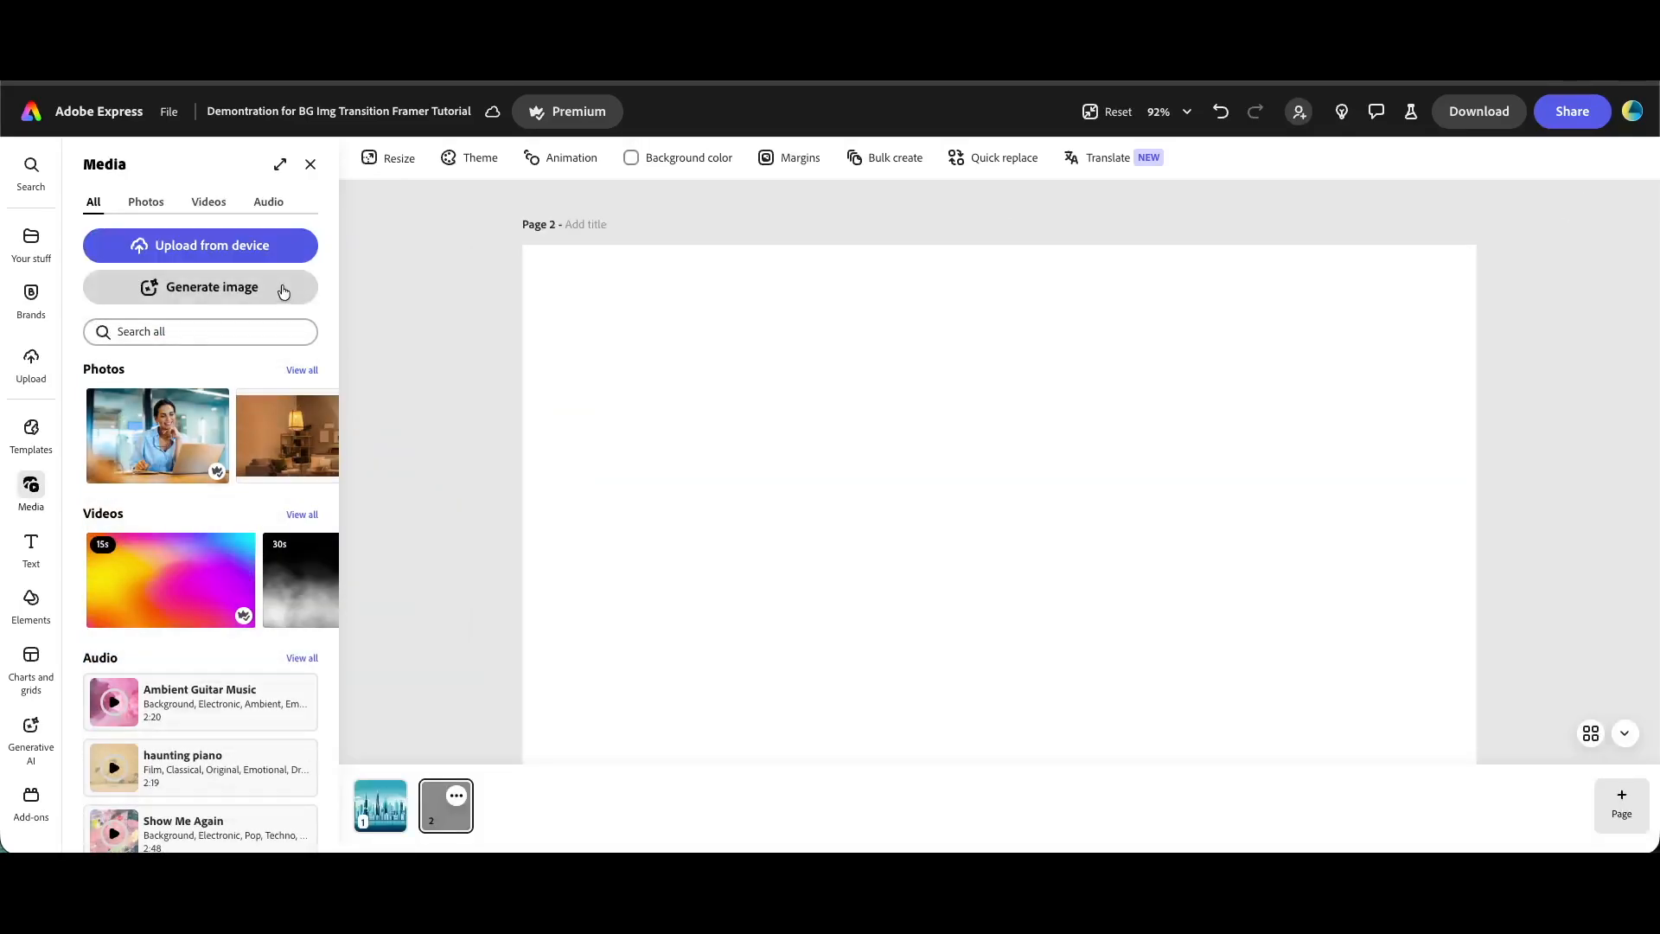
click(190, 447)
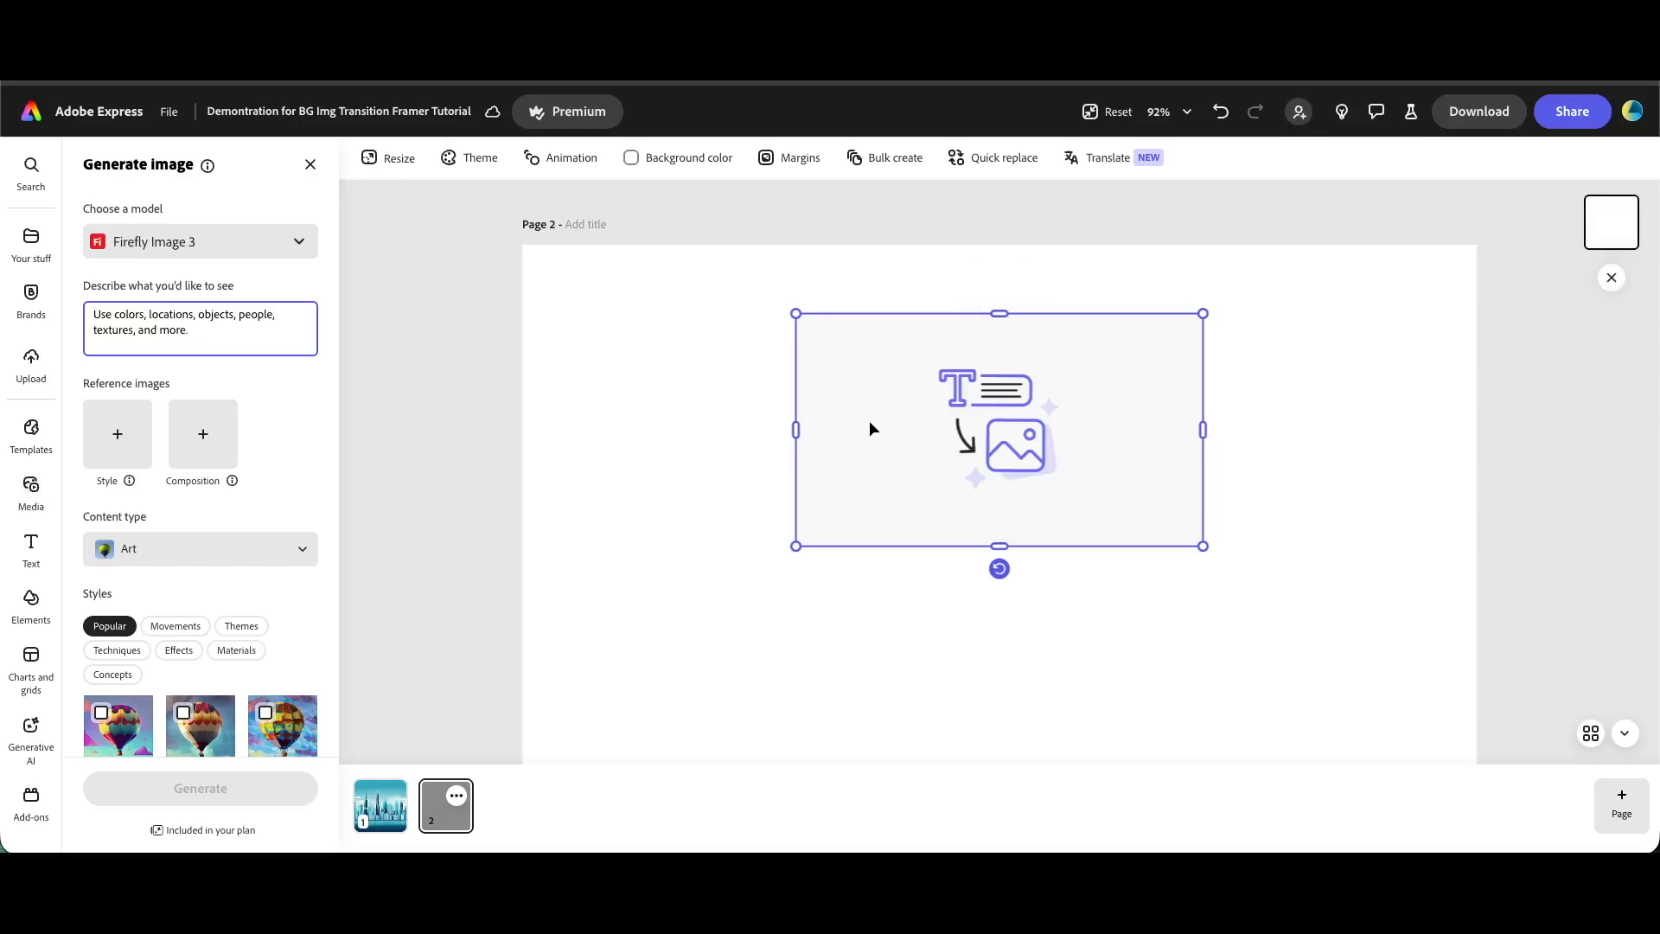
drag(926, 474, 1519, 709)
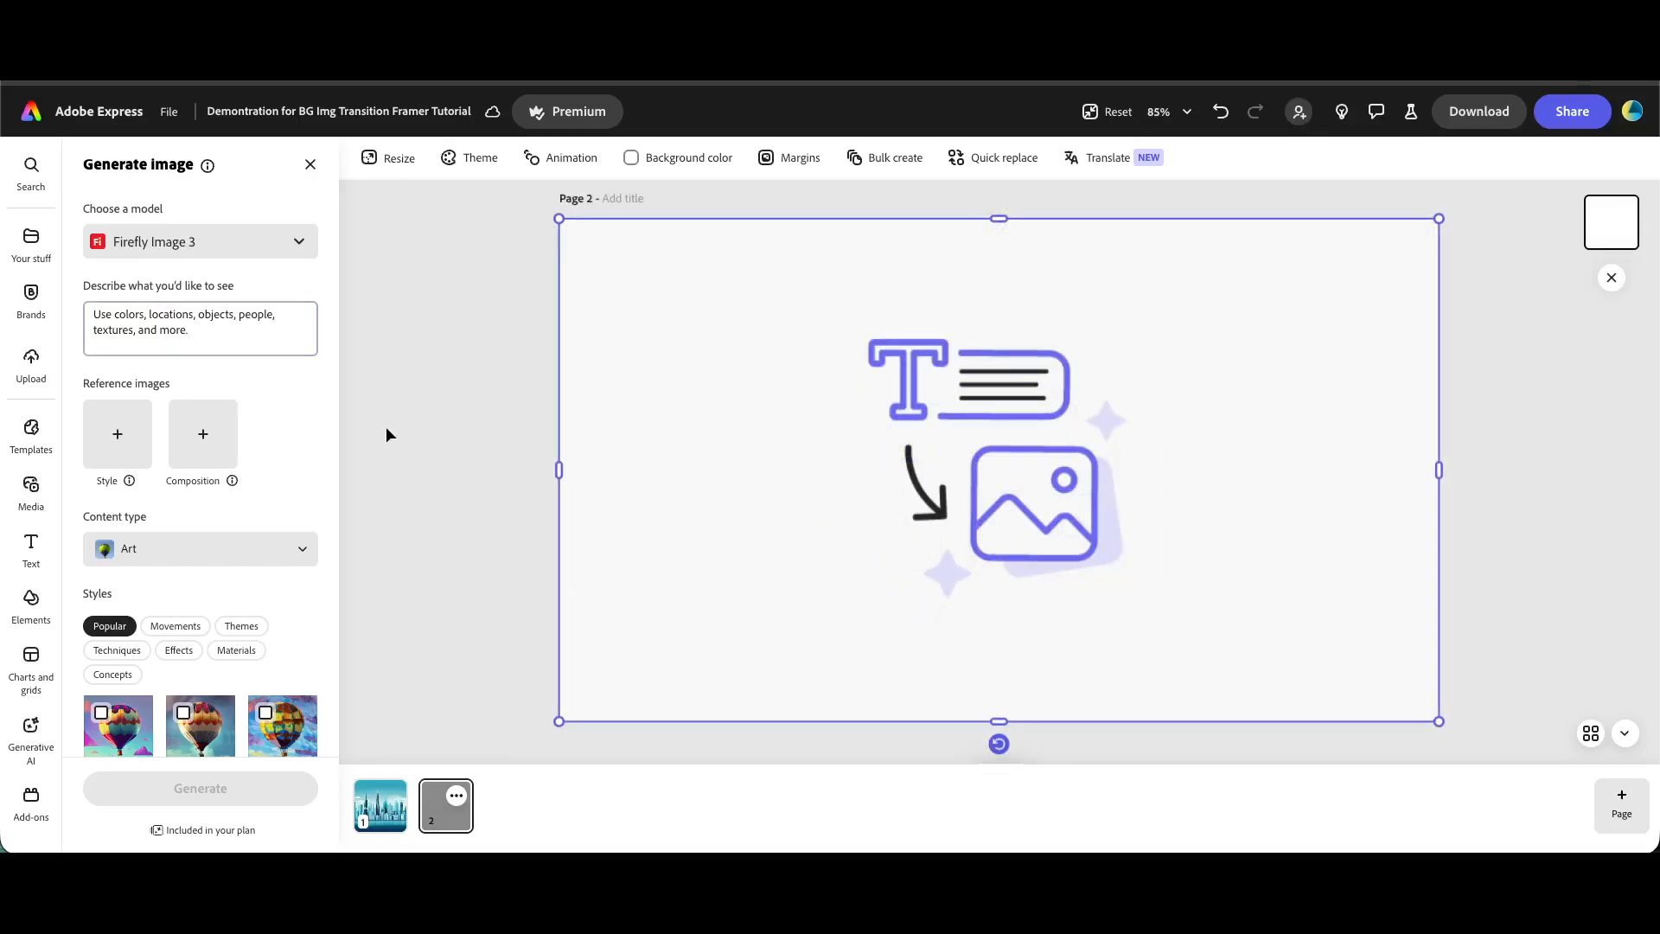
- Generate the greenery version from the pasted prompt, using the skyline image as style and composition reference, and pick the third result
click(201, 333)
key(ctrl+v)
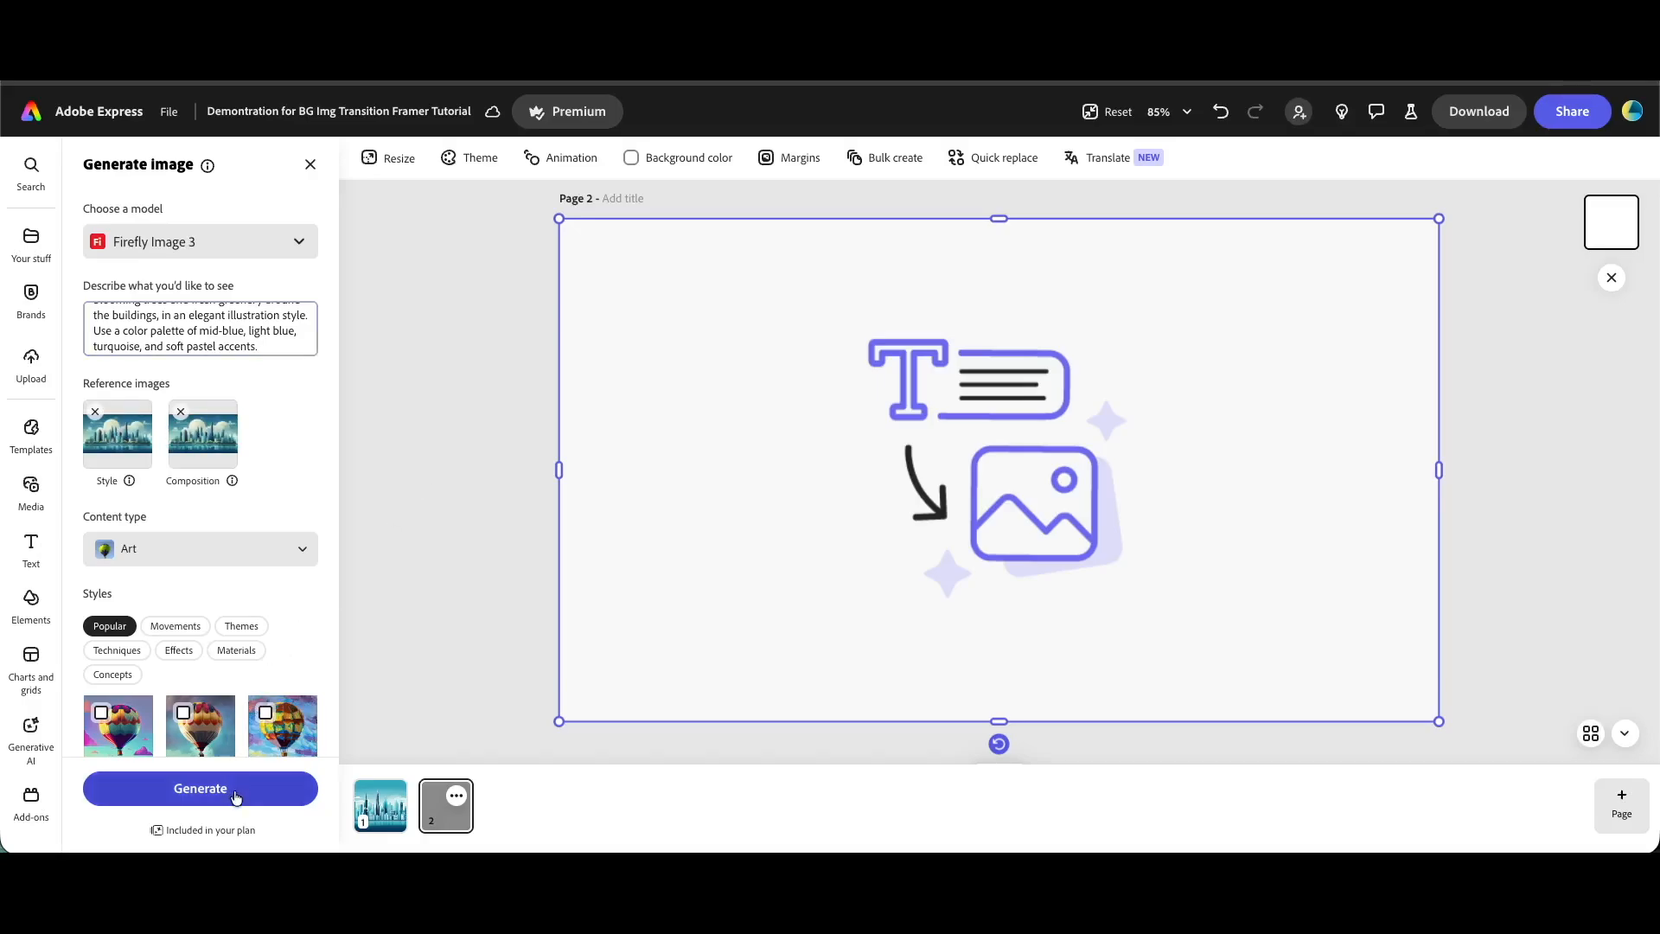
click(236, 788)
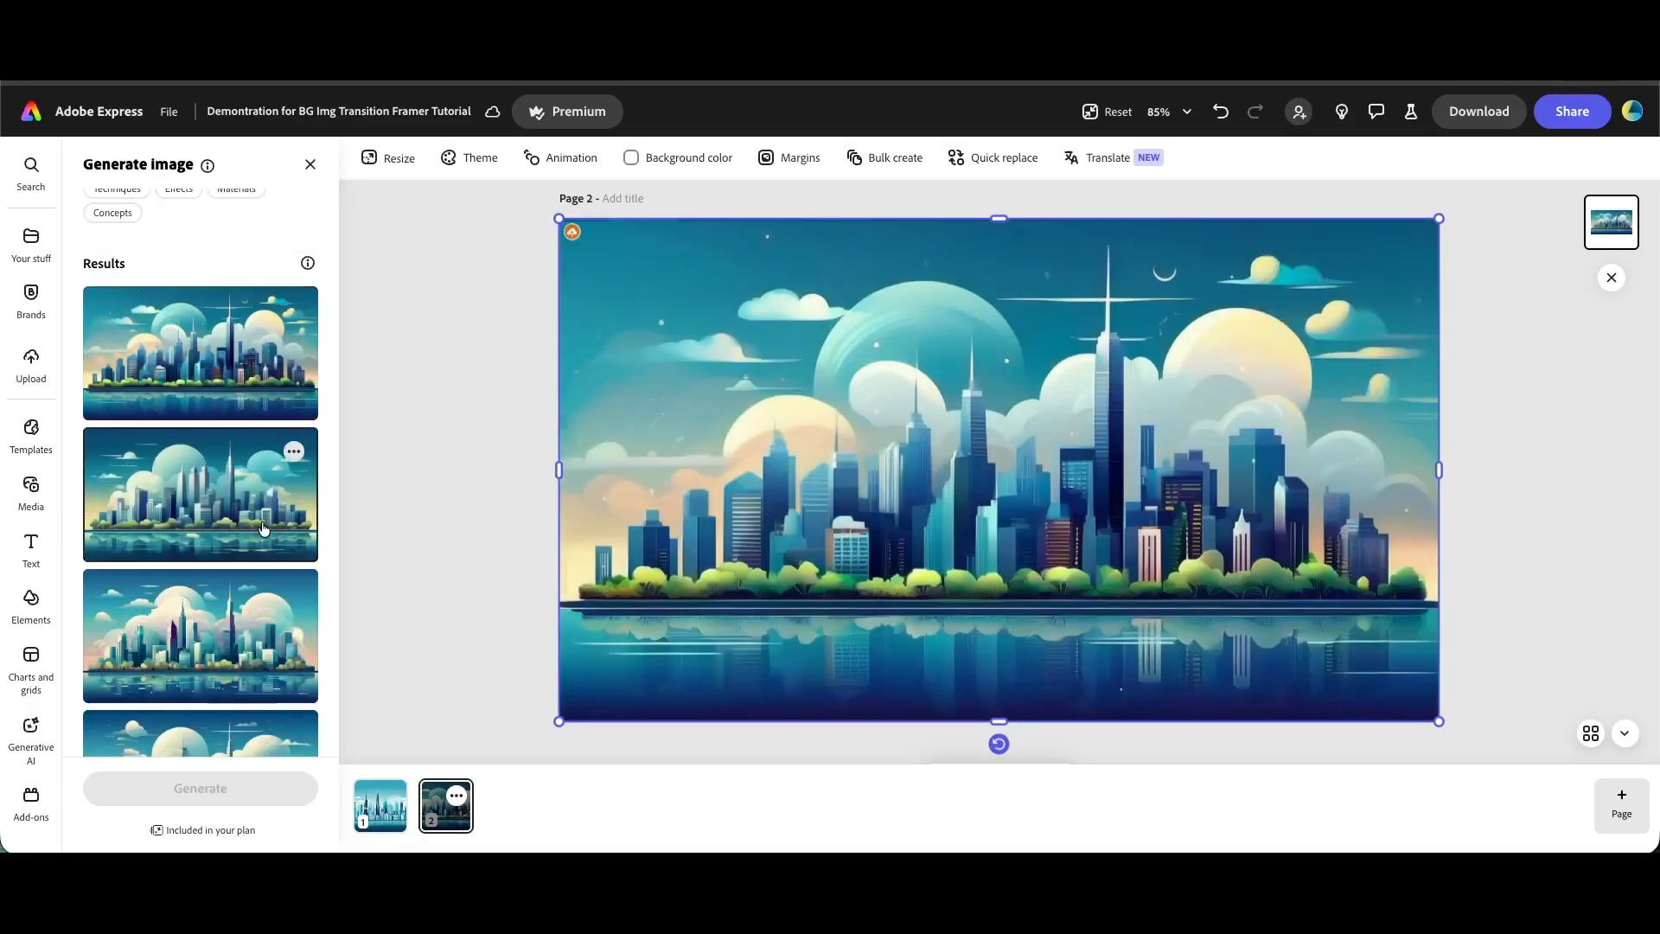
click(261, 530)
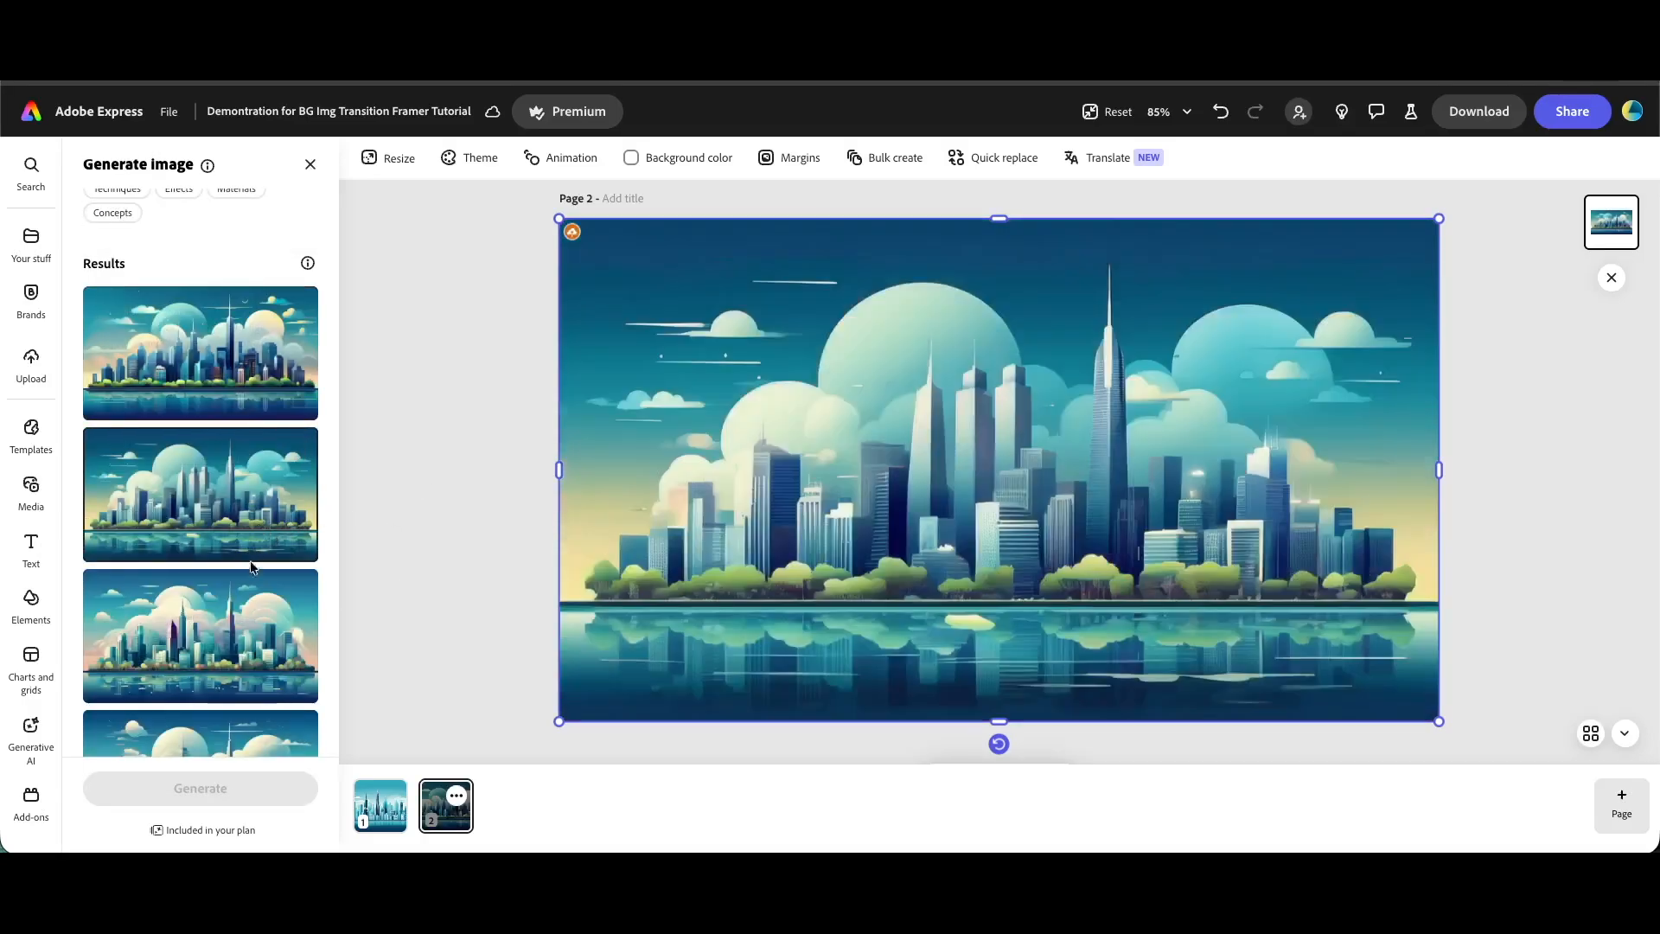
click(250, 616)
scroll(250, 616, down, 2)
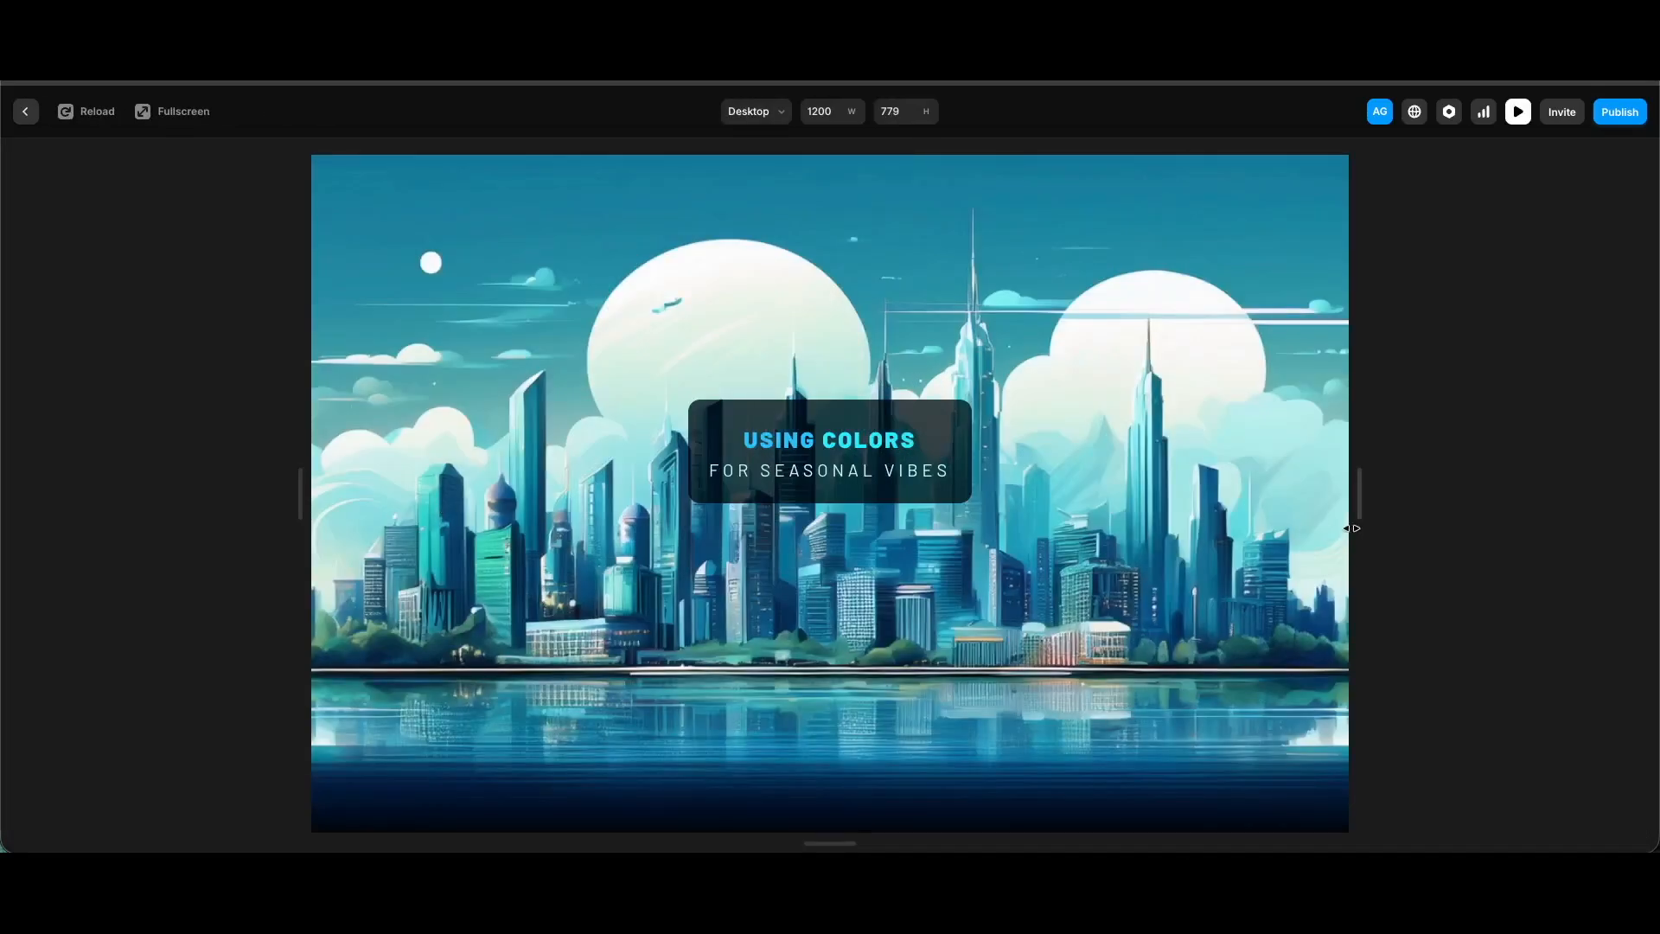
- Switch to the Framer preview and check the background transitions through the spring, summer, fall and winter sections and back to the start
scroll(1154, 501, down, 5)
scroll(1154, 509, down, 3)
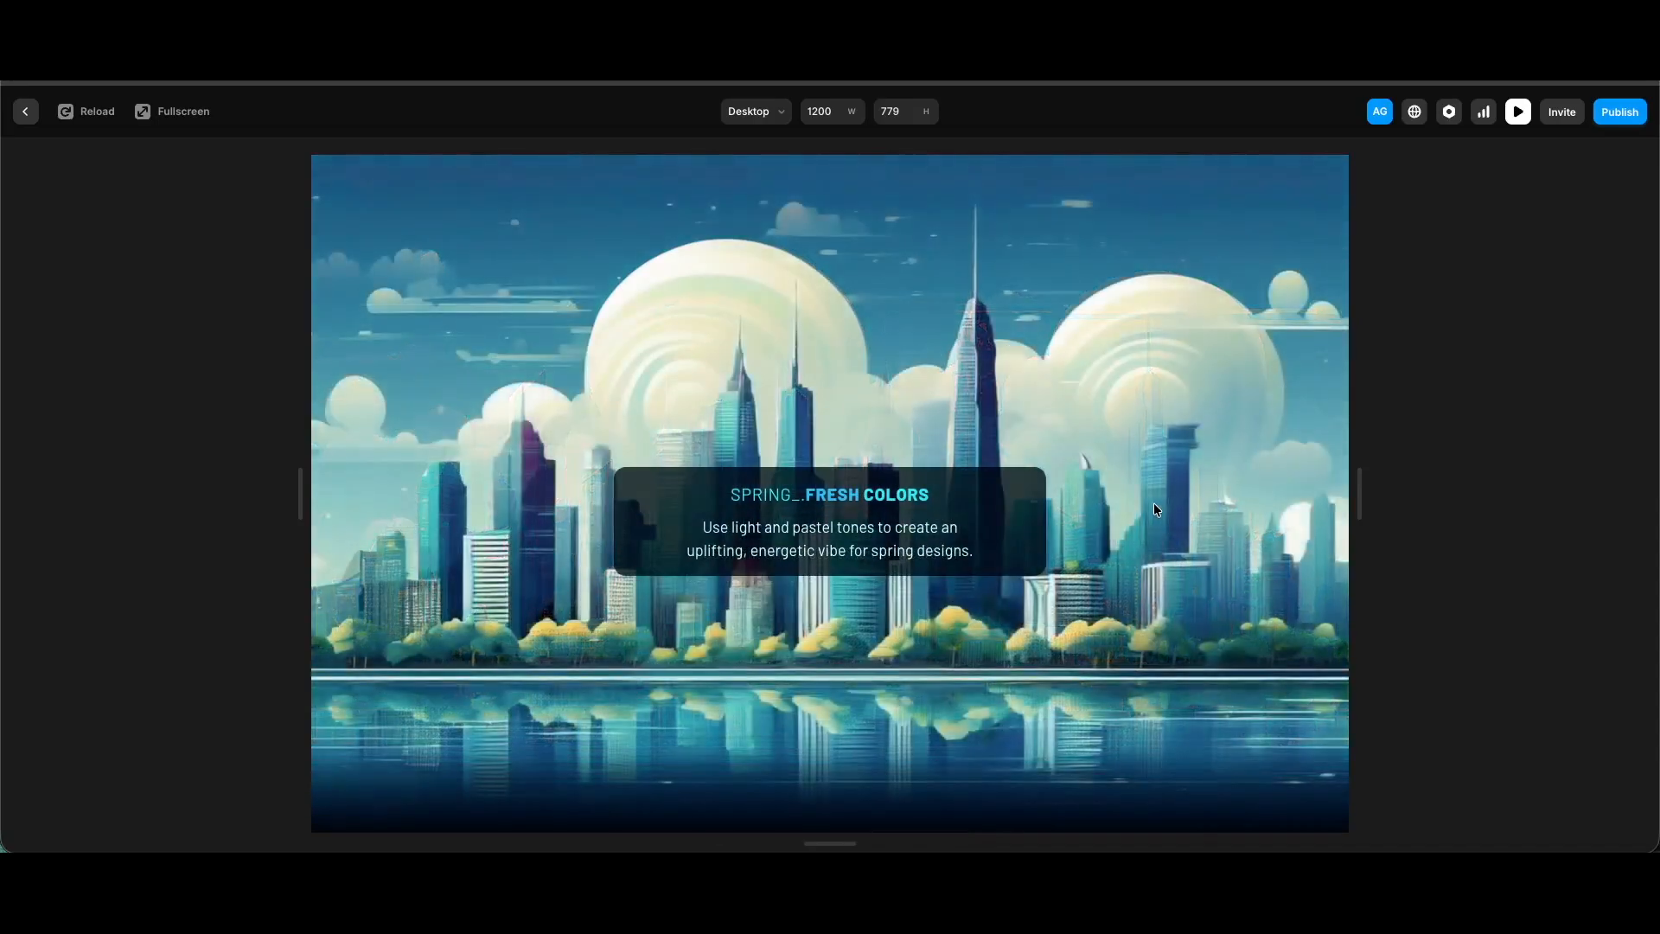
scroll(1154, 504, down, 4)
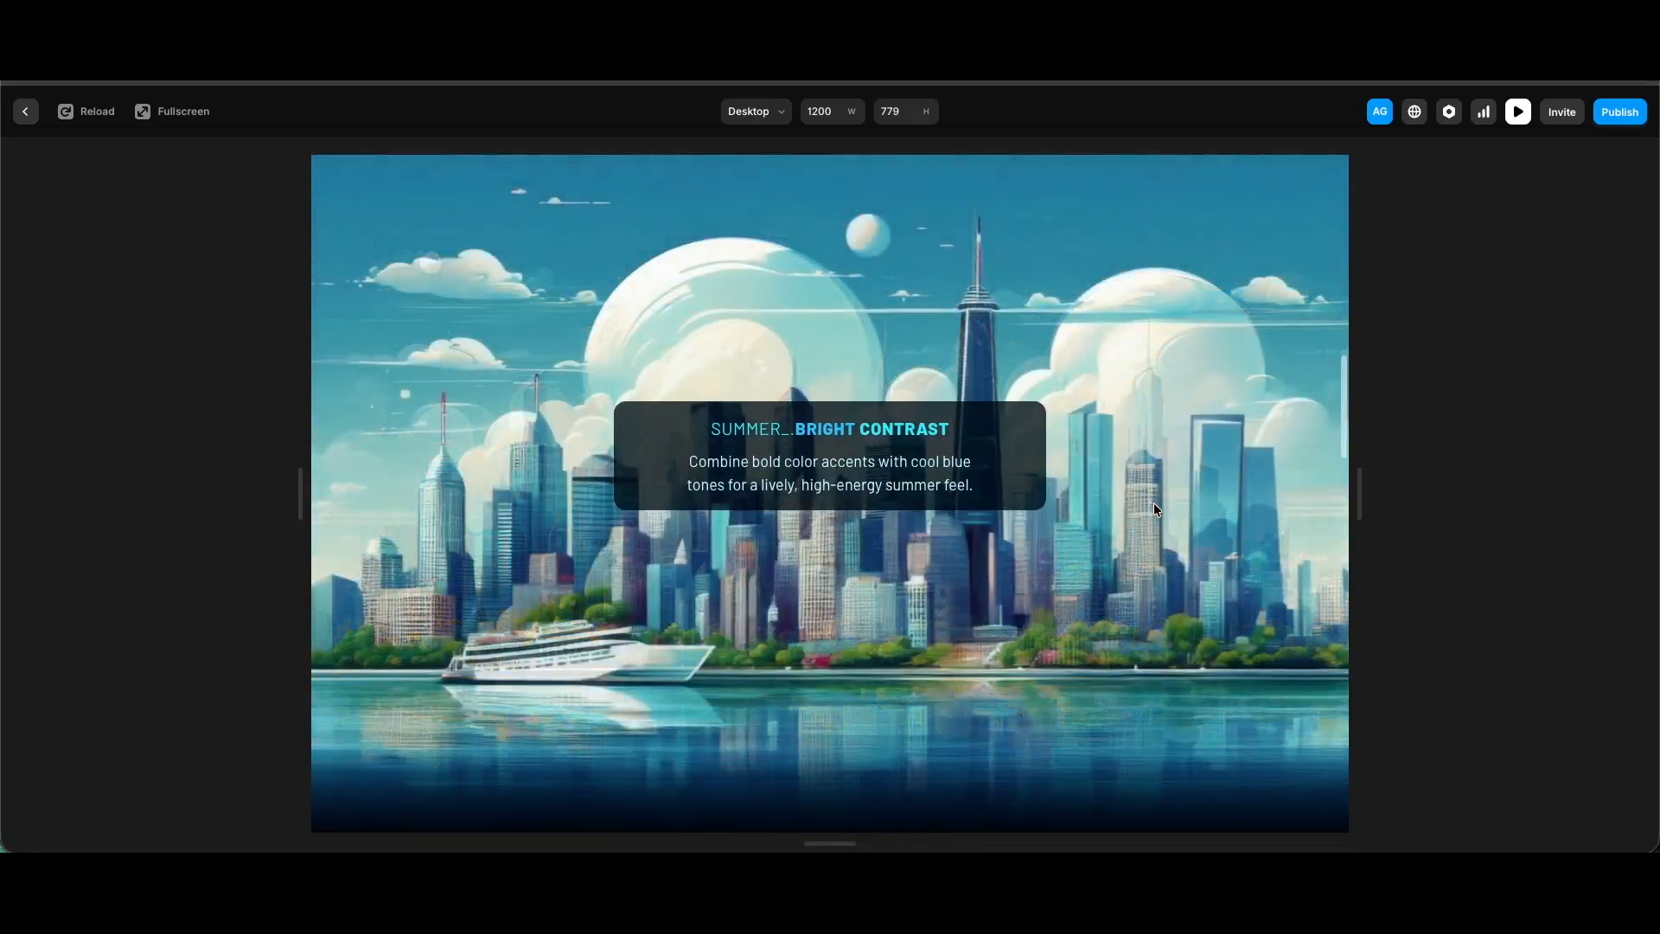
scroll(1153, 509, down, 4)
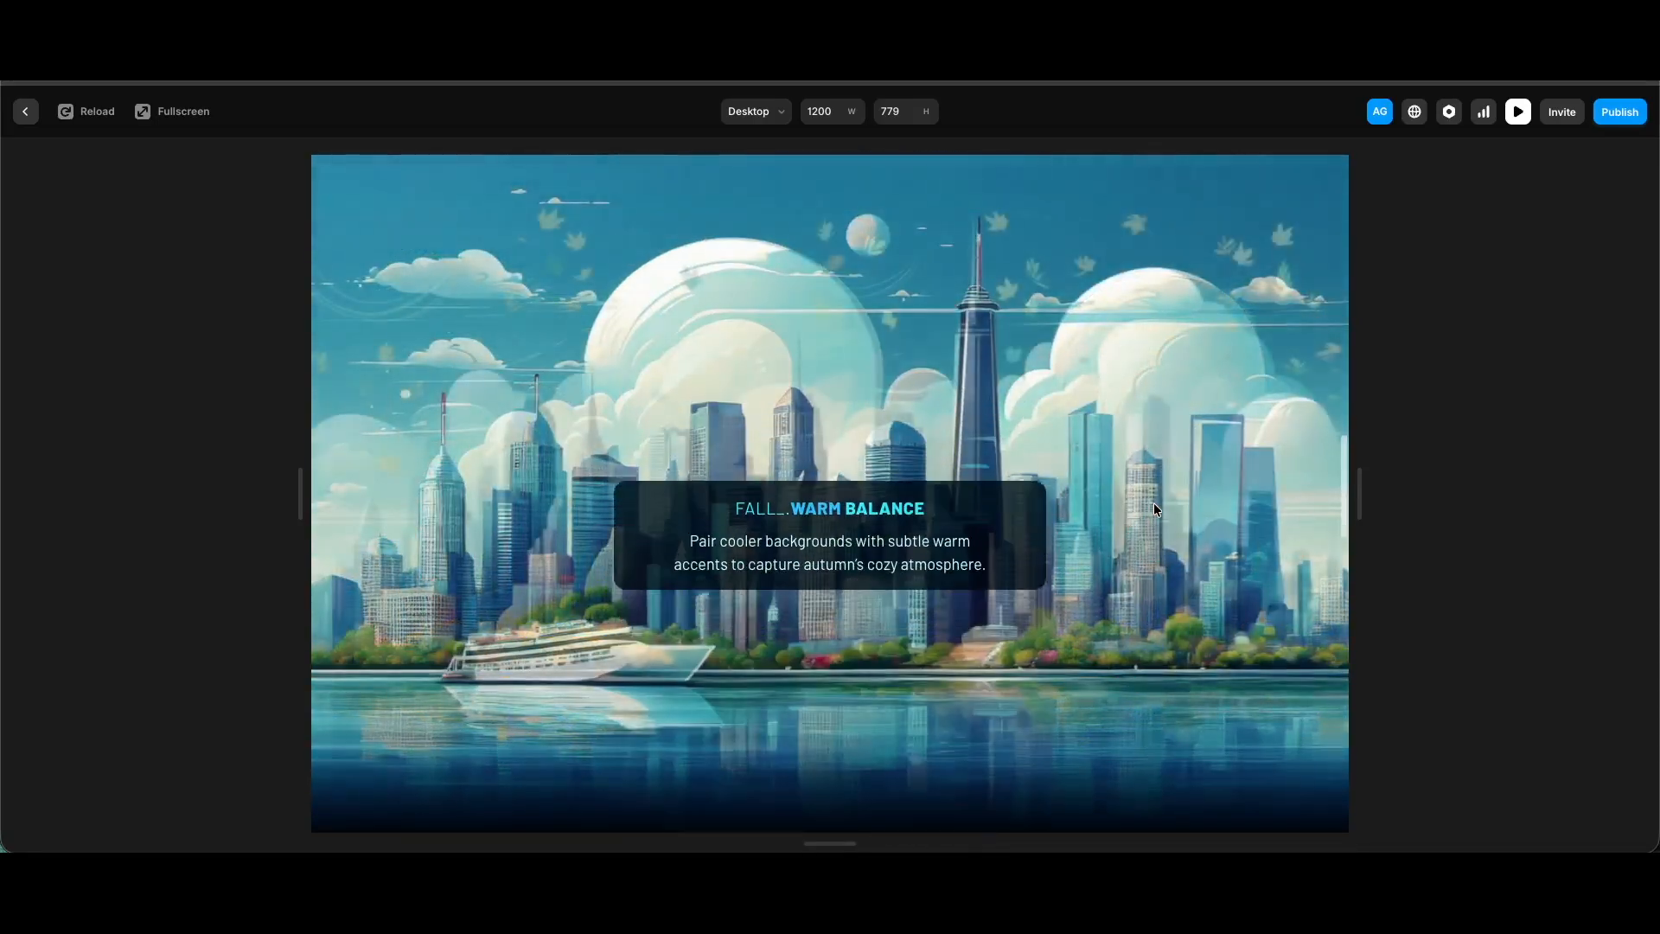
scroll(1152, 510, down, 4)
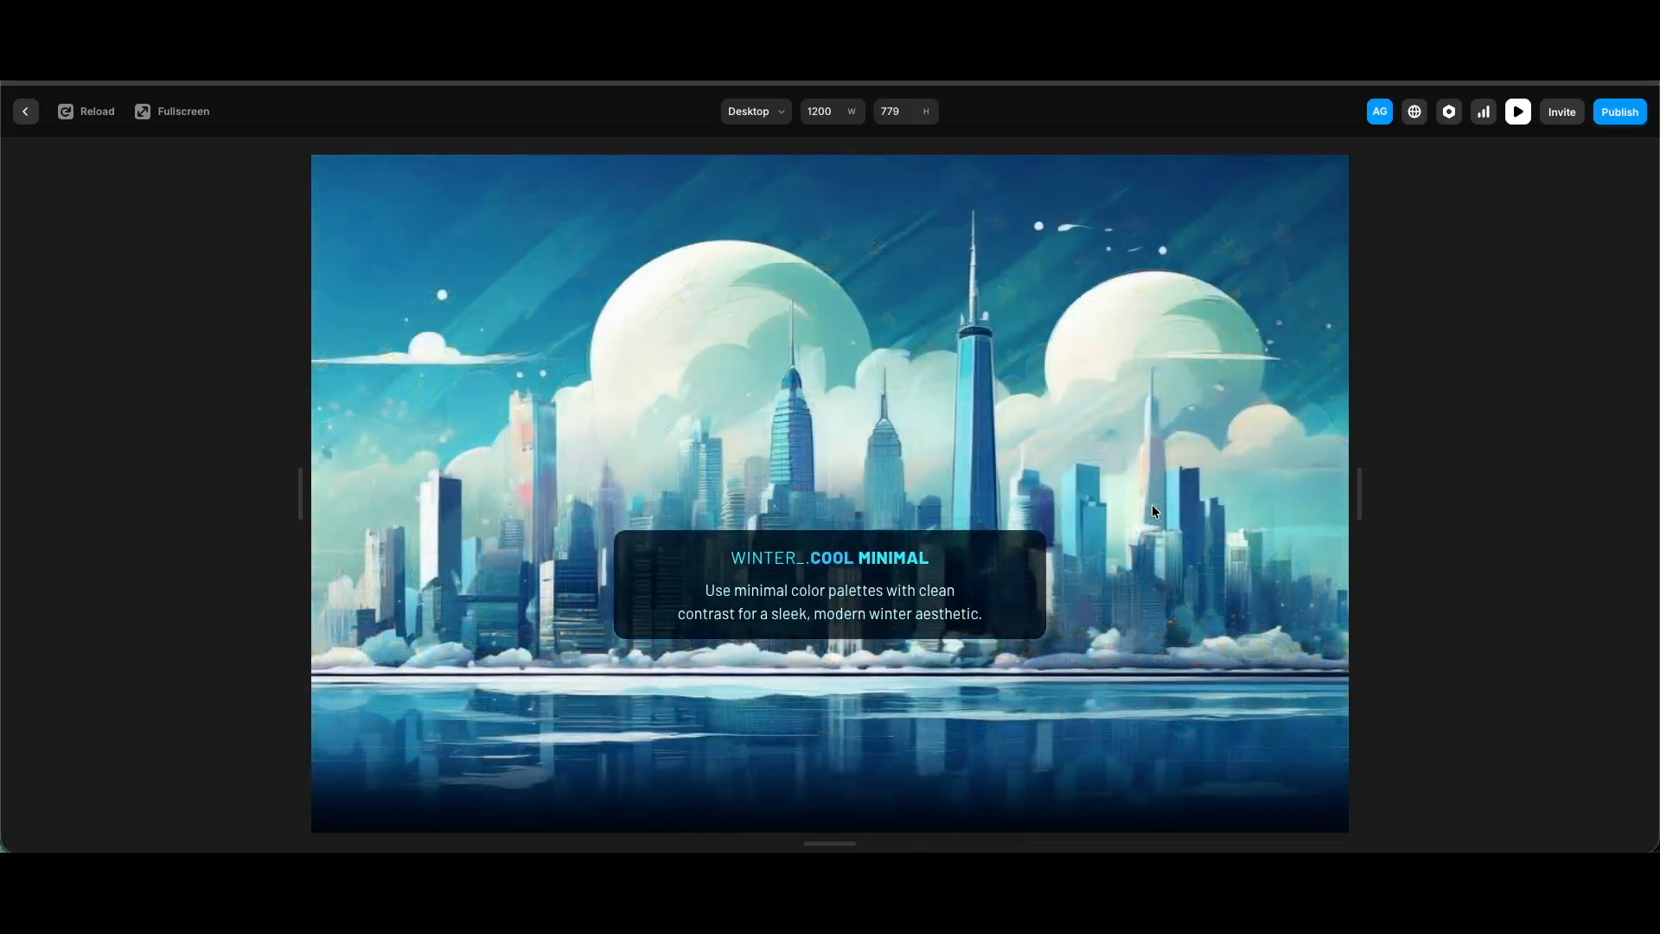
scroll(1152, 510, down, 5)
click(831, 478)
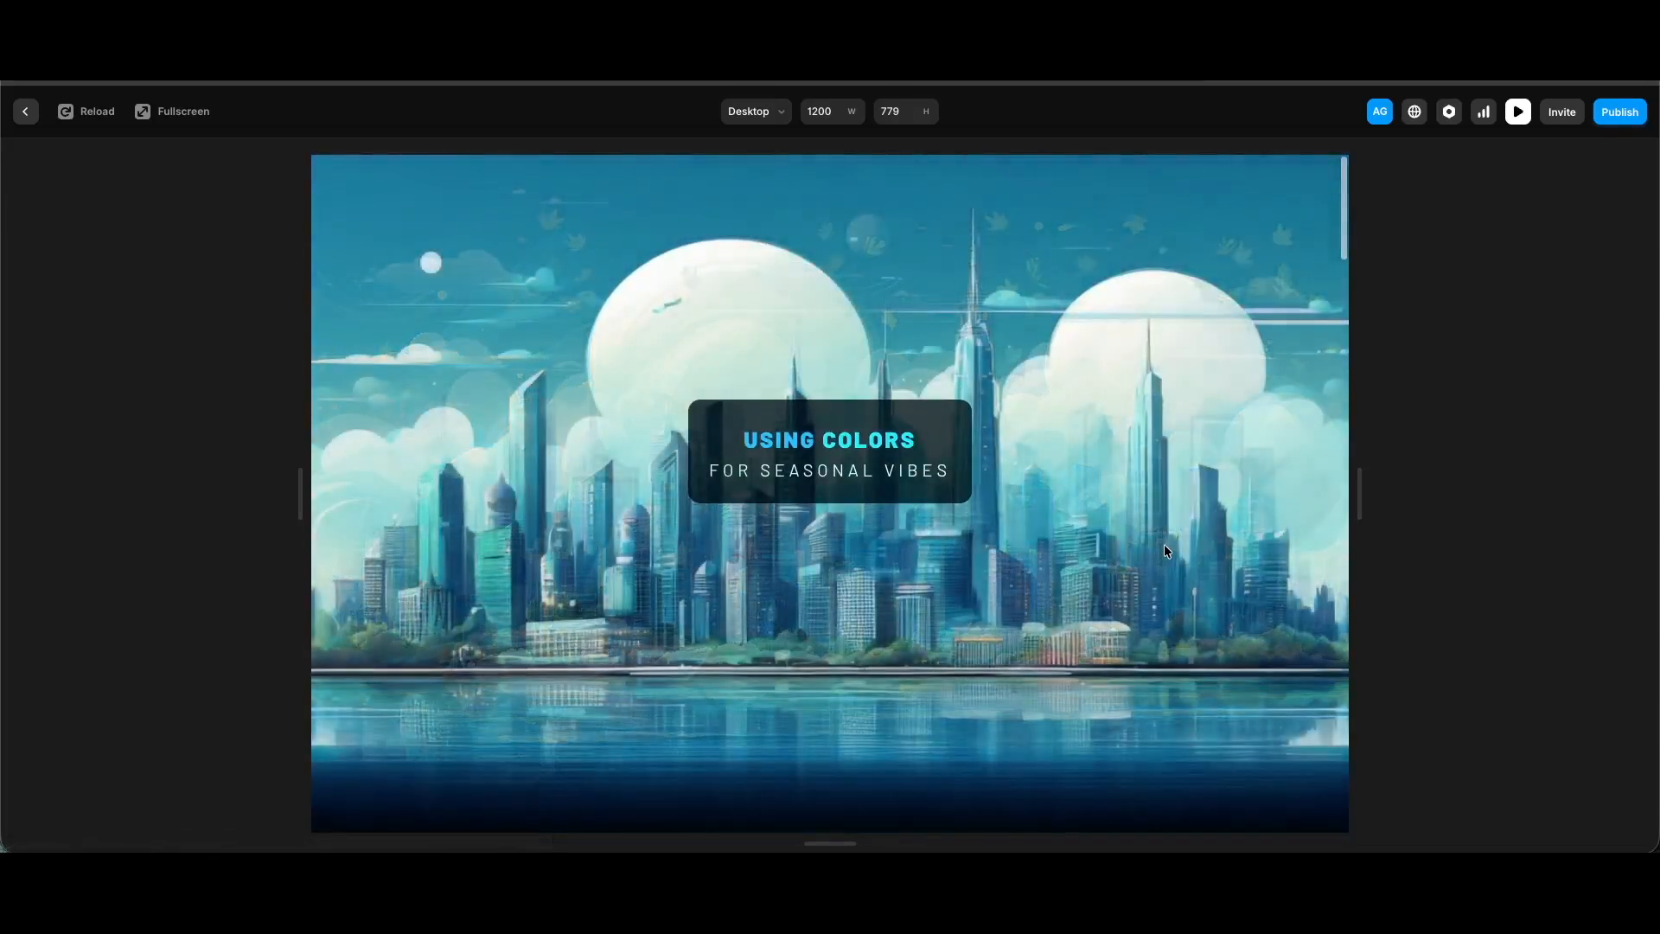